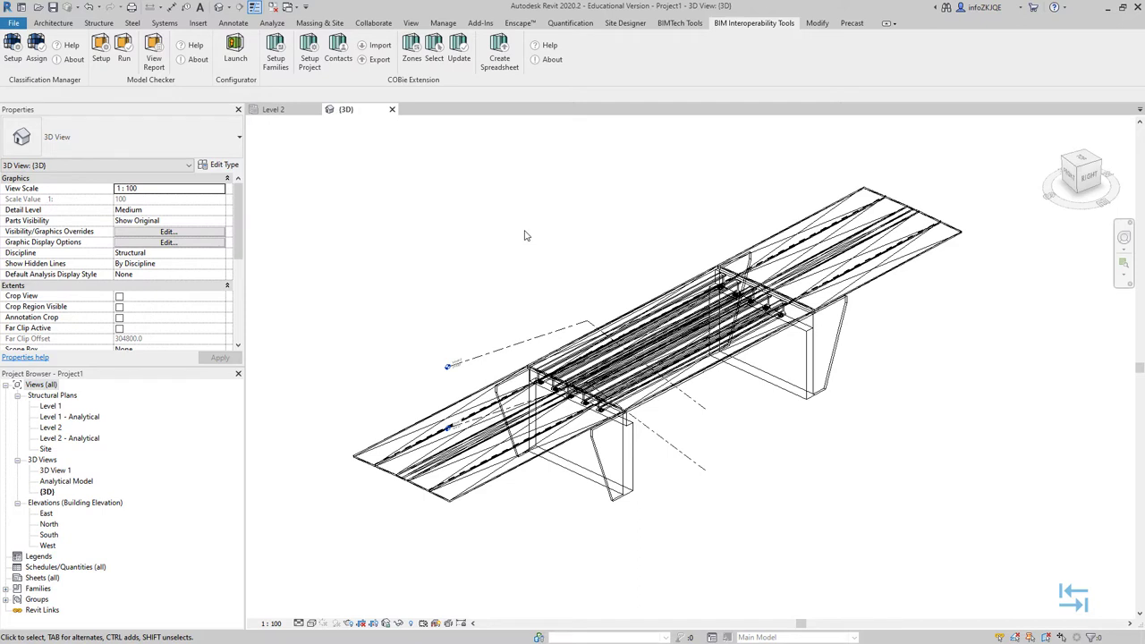
Show the Add-Ins ribbon tools, including the InfraWorks Structures commands.
left_click(479, 25)
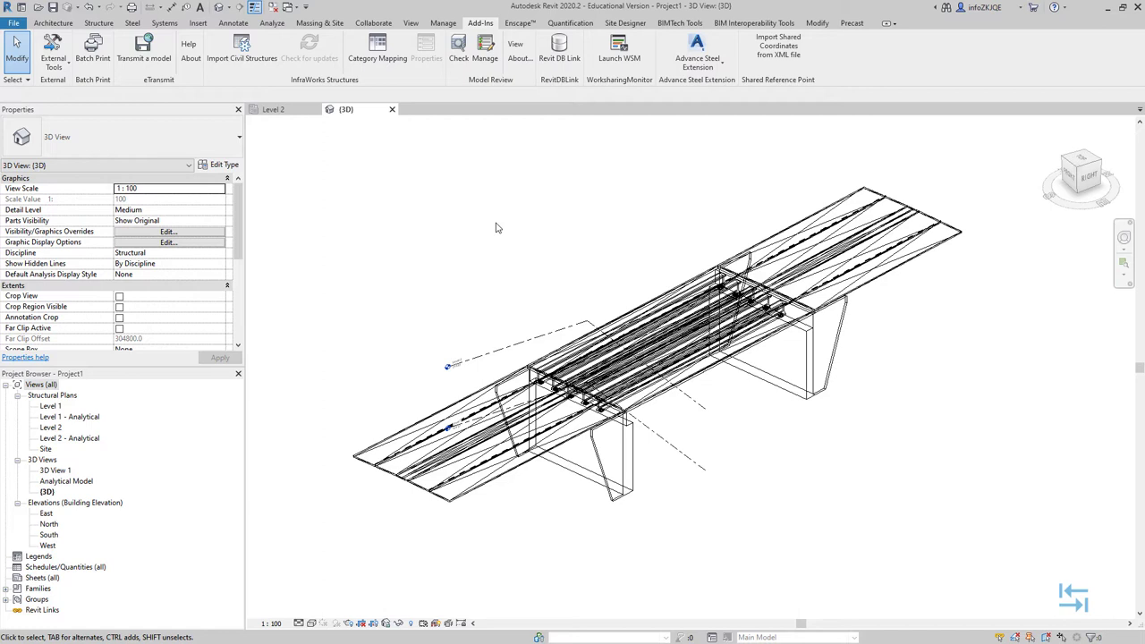
Close the 3D and Level 2 views and agree to save the project changes.
left_click(392, 110)
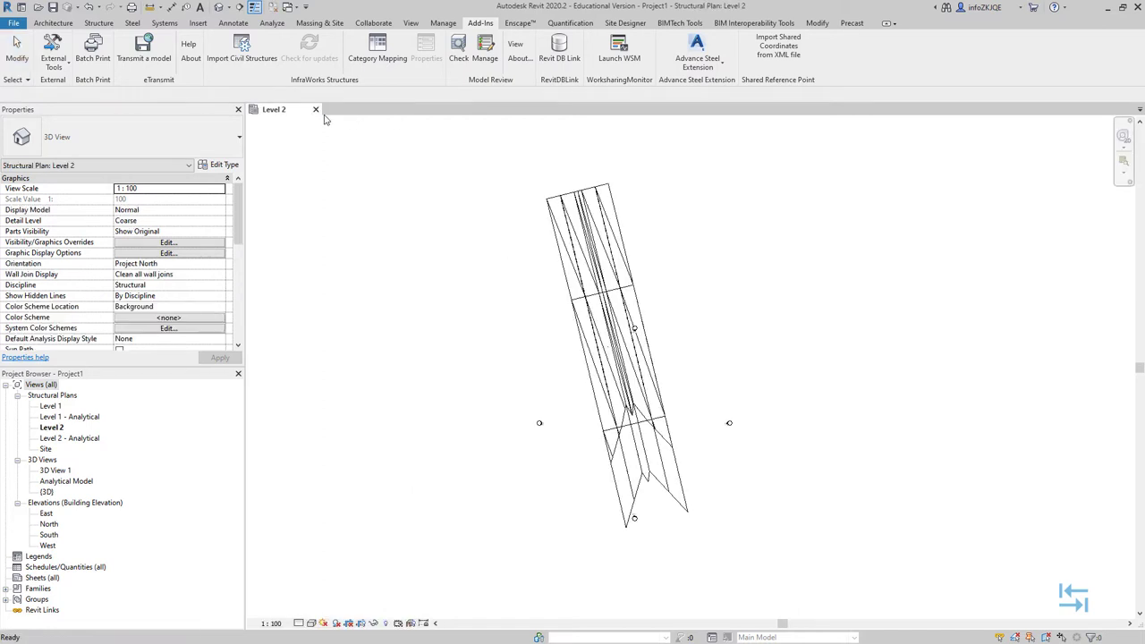
left_click(315, 109)
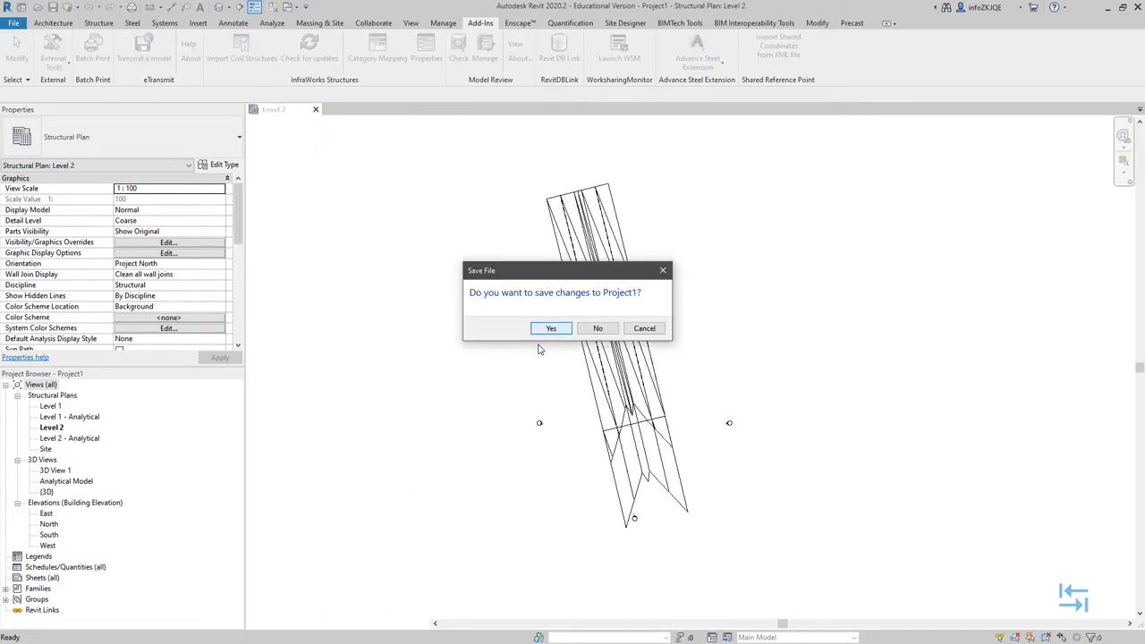
left_click(546, 328)
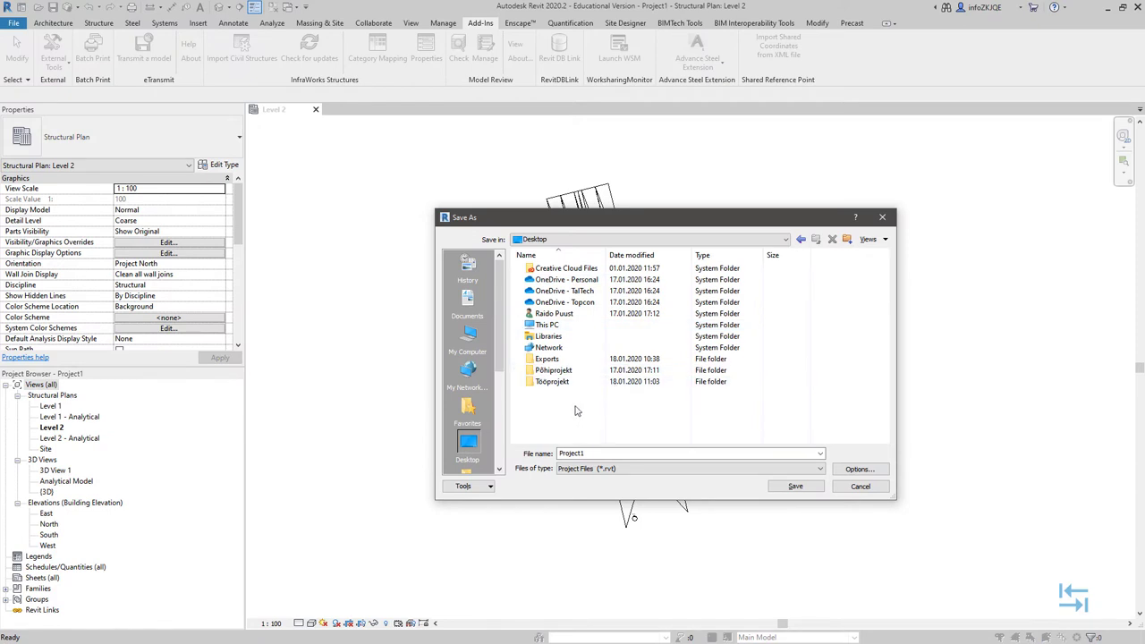
Save as Ehitajate-tee-BridgeComponents.rvt (Project Files) in Tööprojekt, then close the project.
double_click(552, 381)
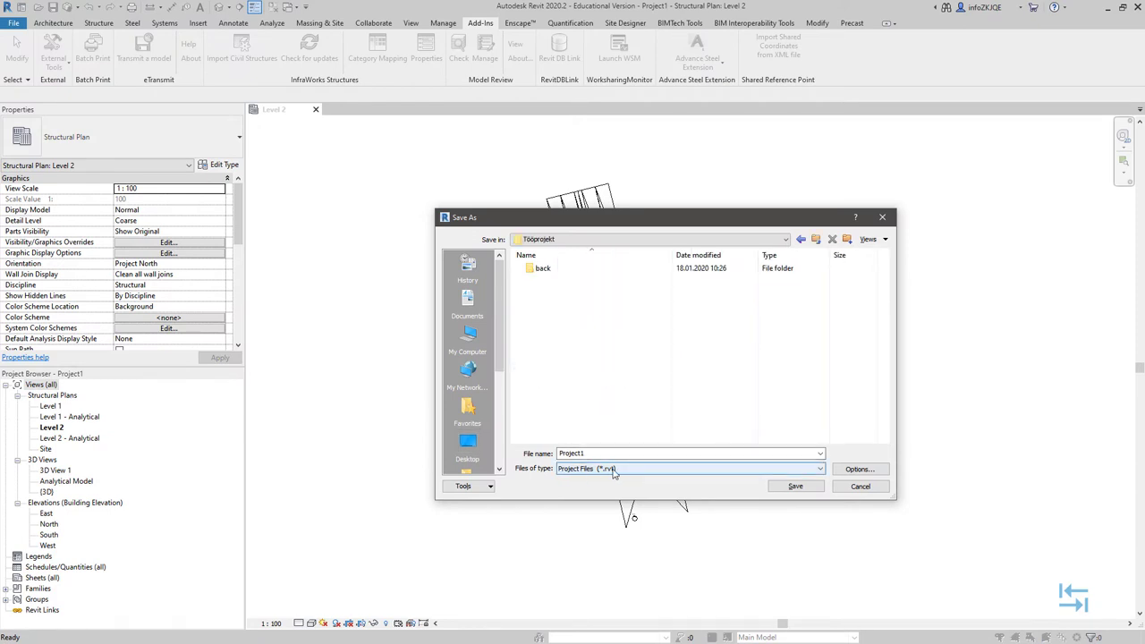
left_click(614, 473)
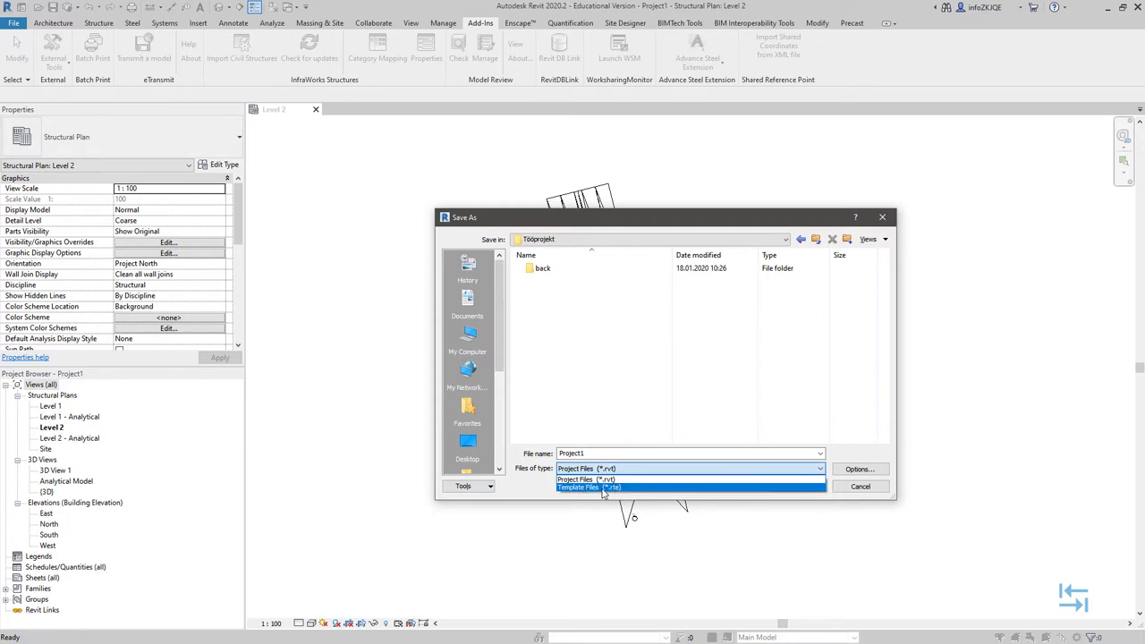
left_click(586, 480)
double_click(602, 453)
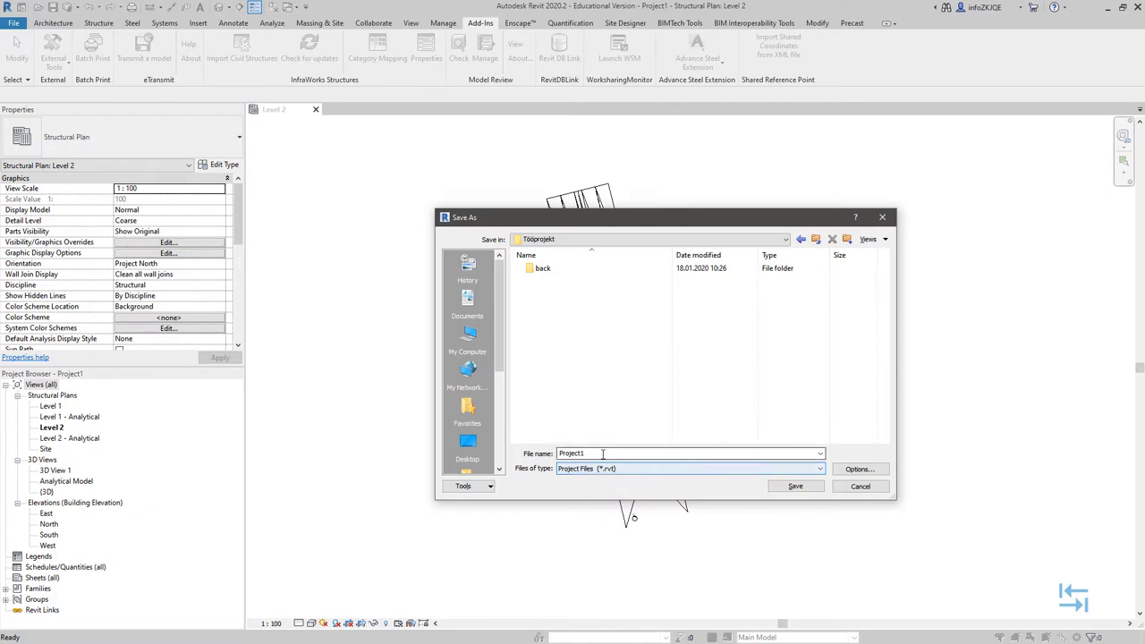
type("Ehitajate-tee-BridgeComponents")
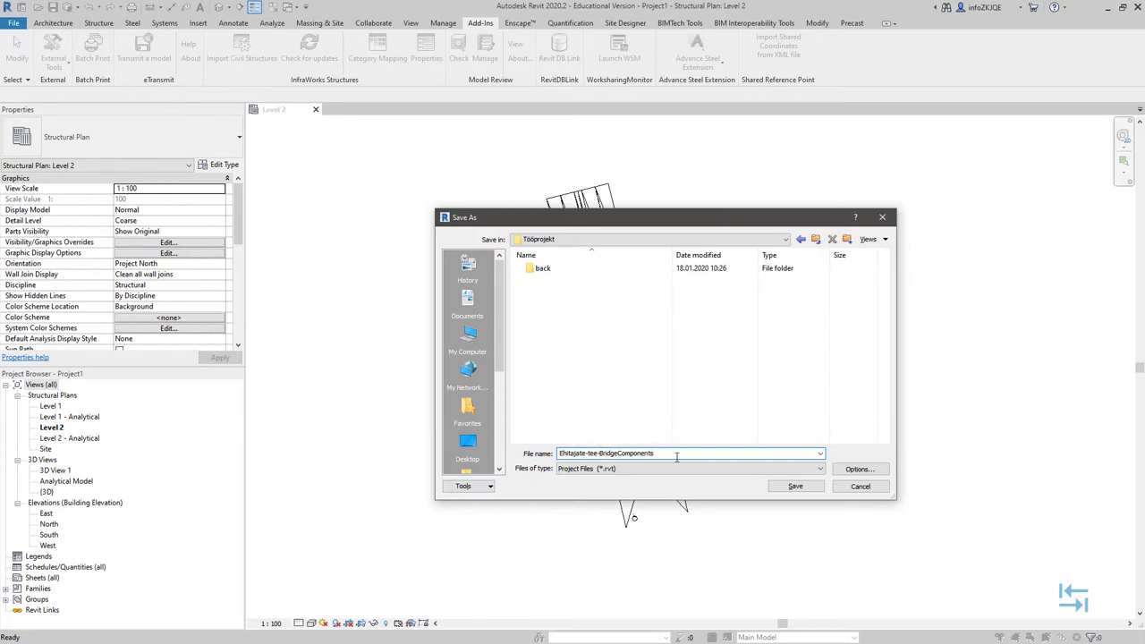
left_click(795, 486)
key("ctrl+d")
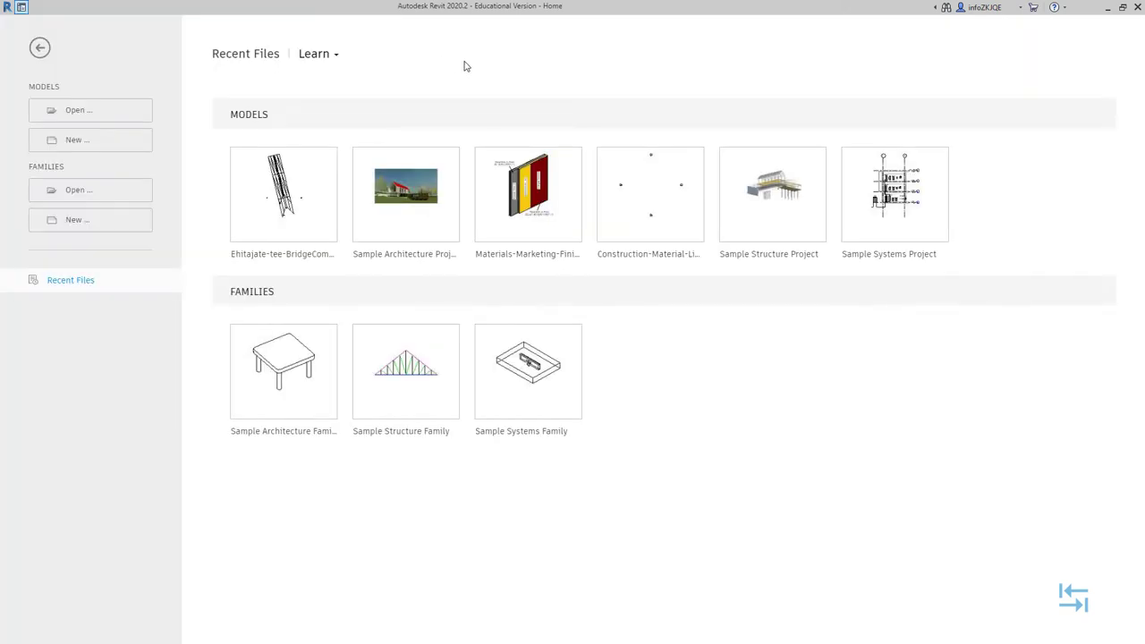
Create a new project from the Structural Template and show its Add-Ins tools.
left_click(75, 143)
left_click(519, 304)
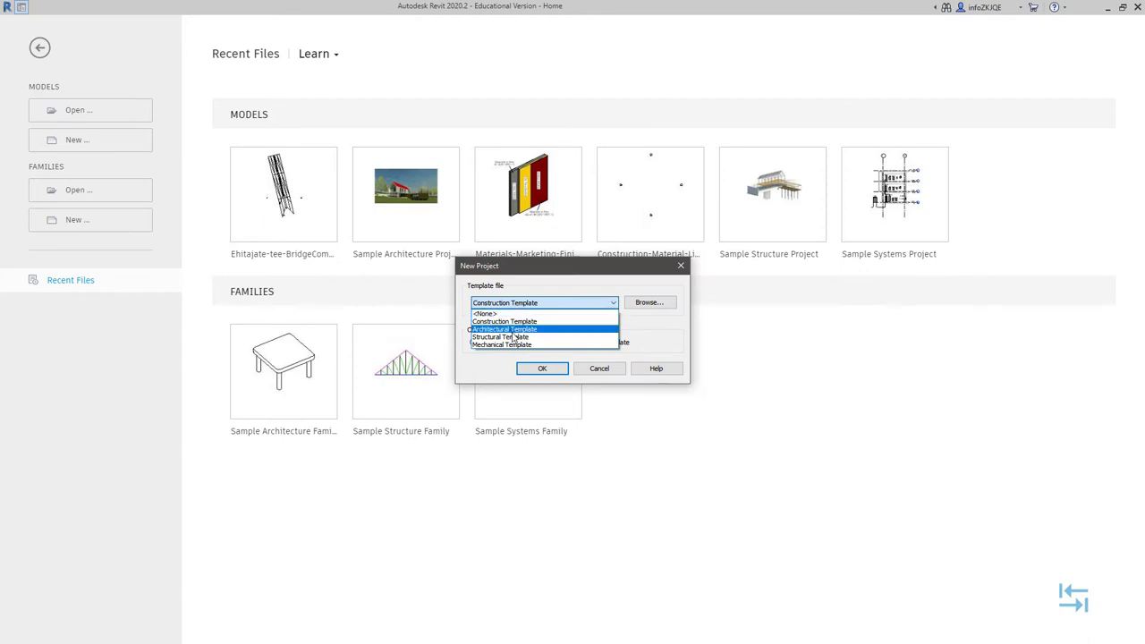
left_click(512, 339)
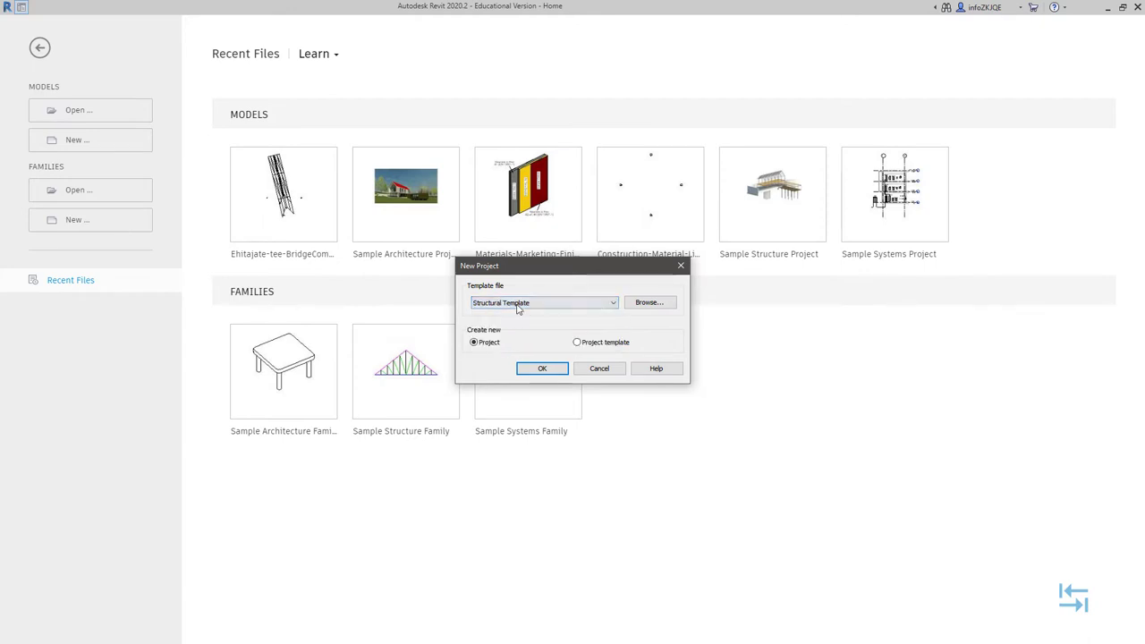
left_click(542, 370)
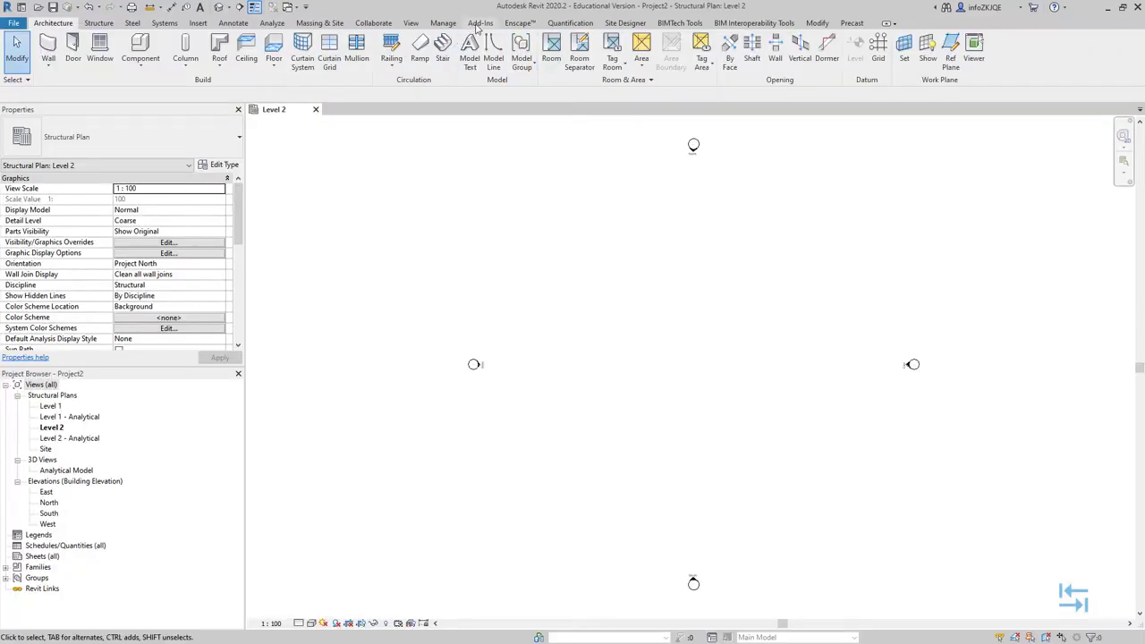
left_click(480, 23)
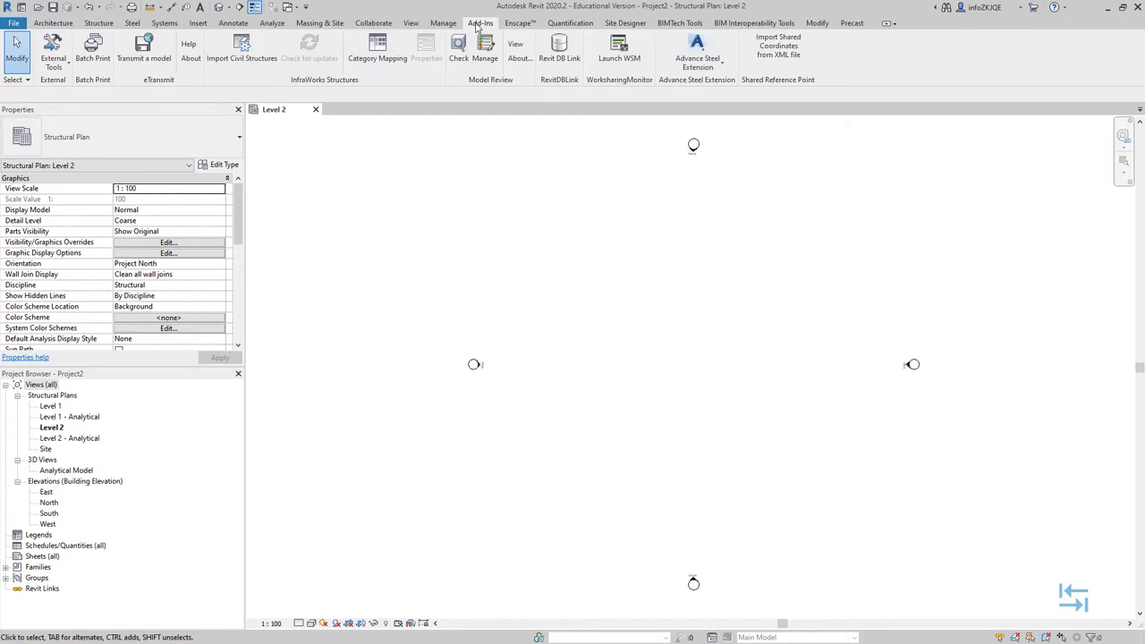
In Category Mapping, change the Deck category from Bridge Decks to Generic Models.
left_click(378, 49)
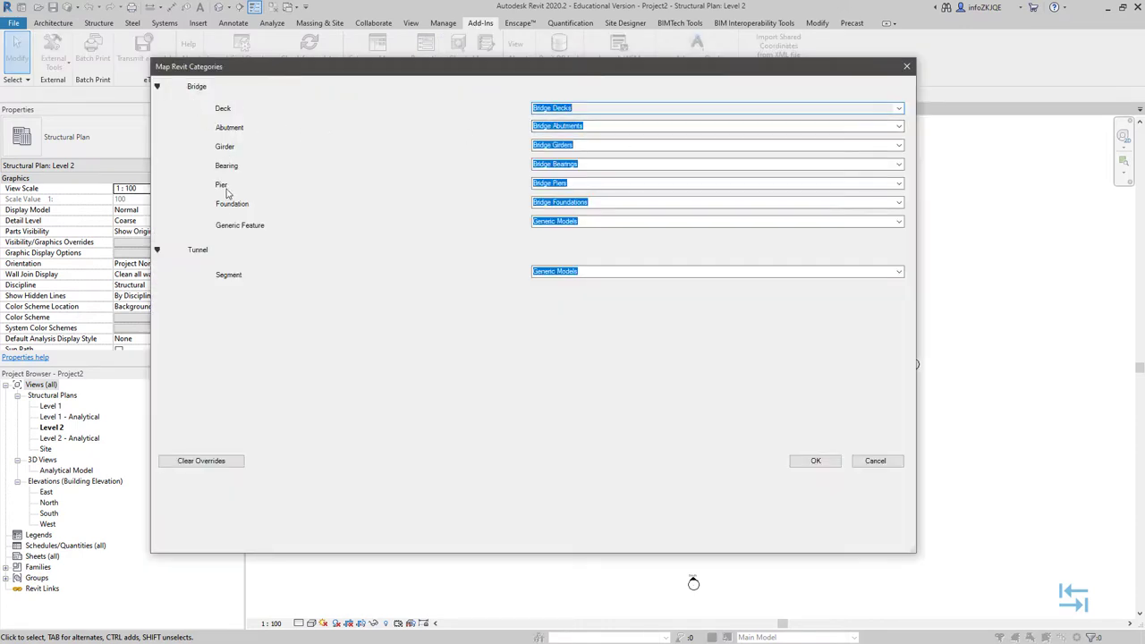
left_click(900, 109)
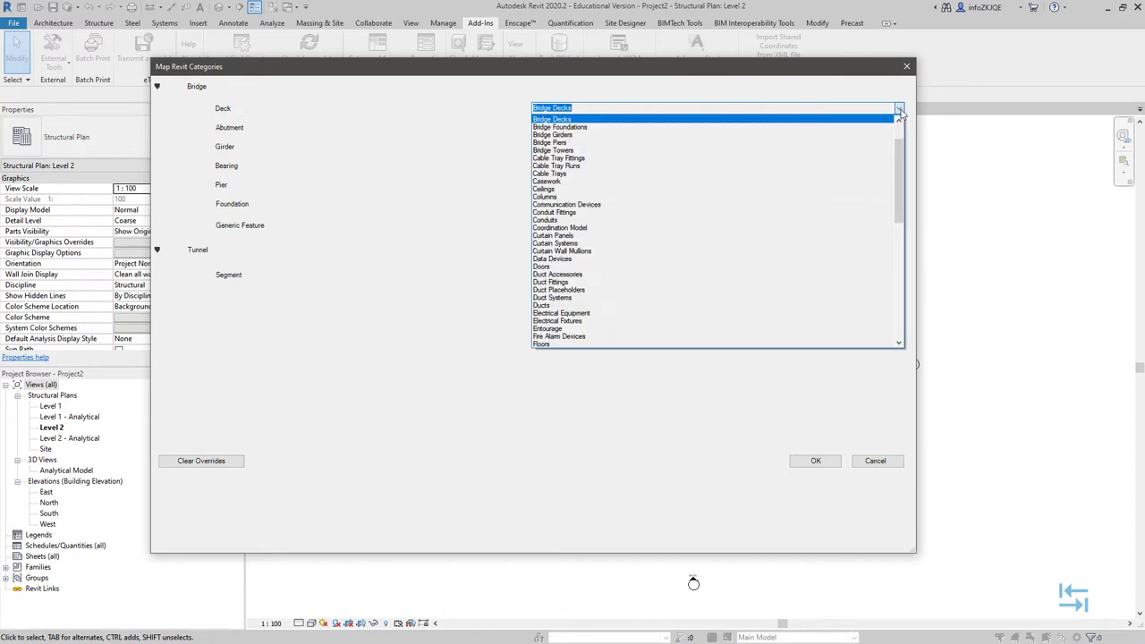
left_click_drag(900, 152, 907, 235)
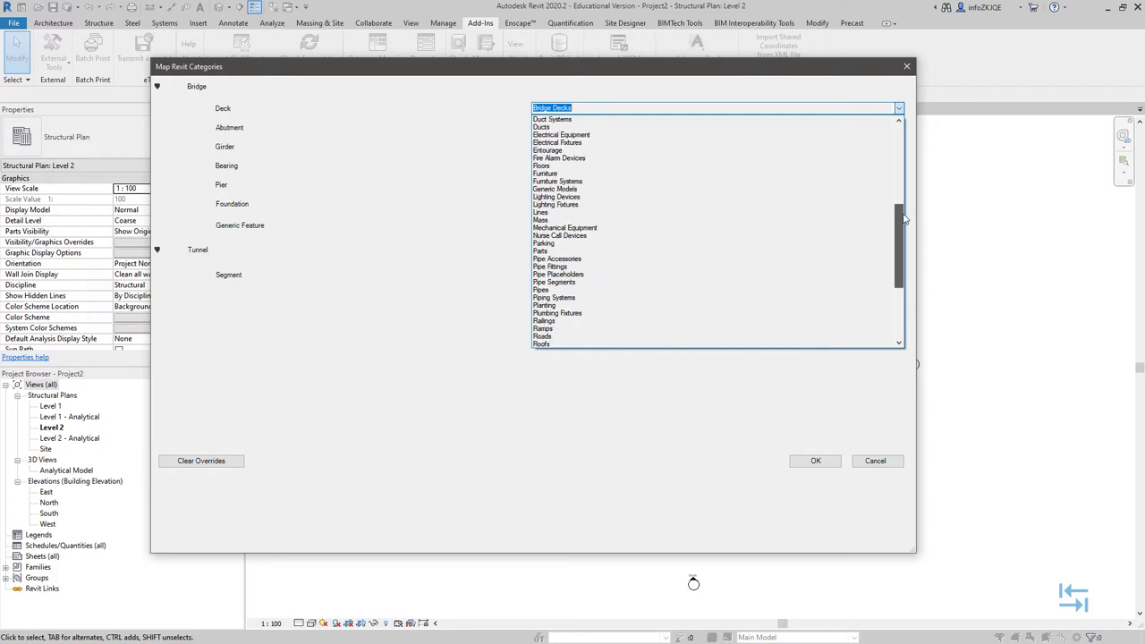
left_click(560, 142)
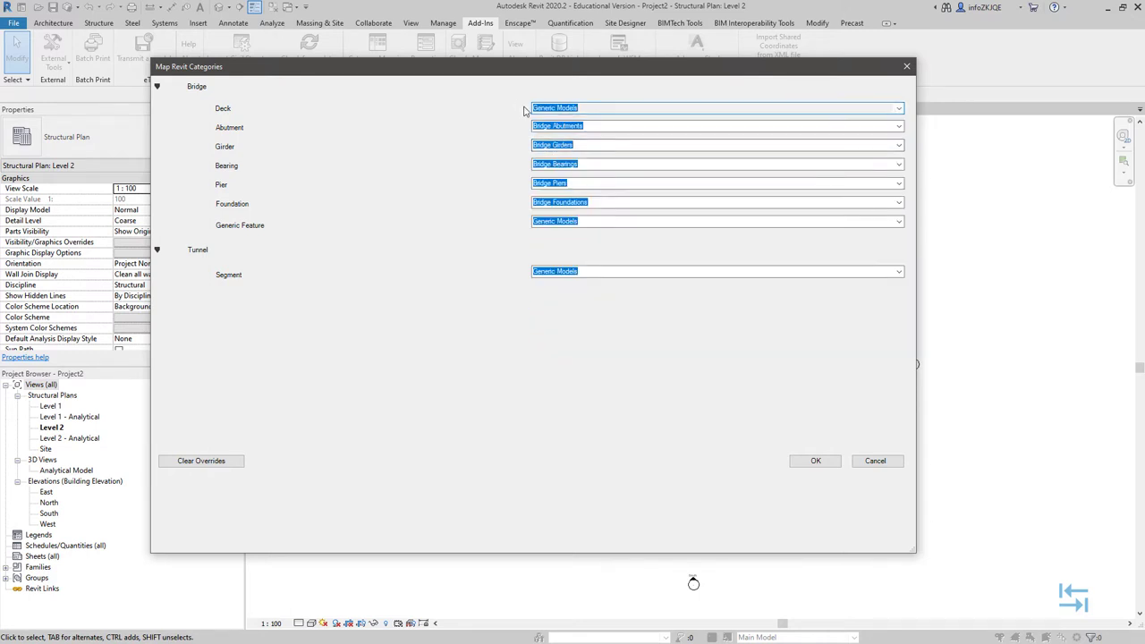
left_click(899, 112)
left_click_drag(901, 255, 904, 236)
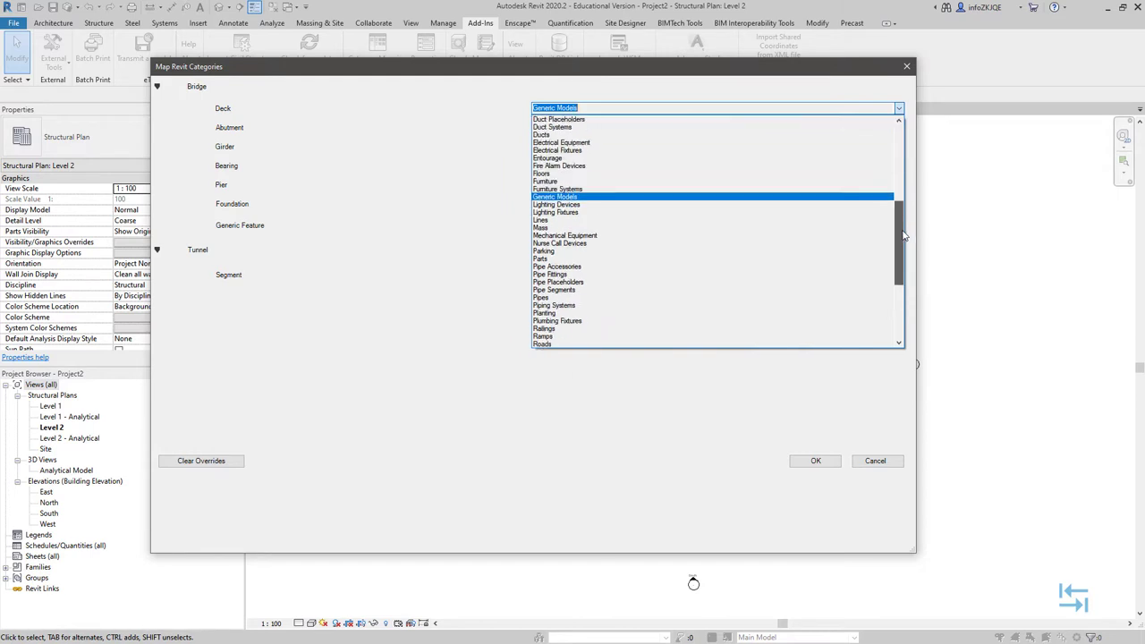
left_click_drag(904, 235, 907, 225)
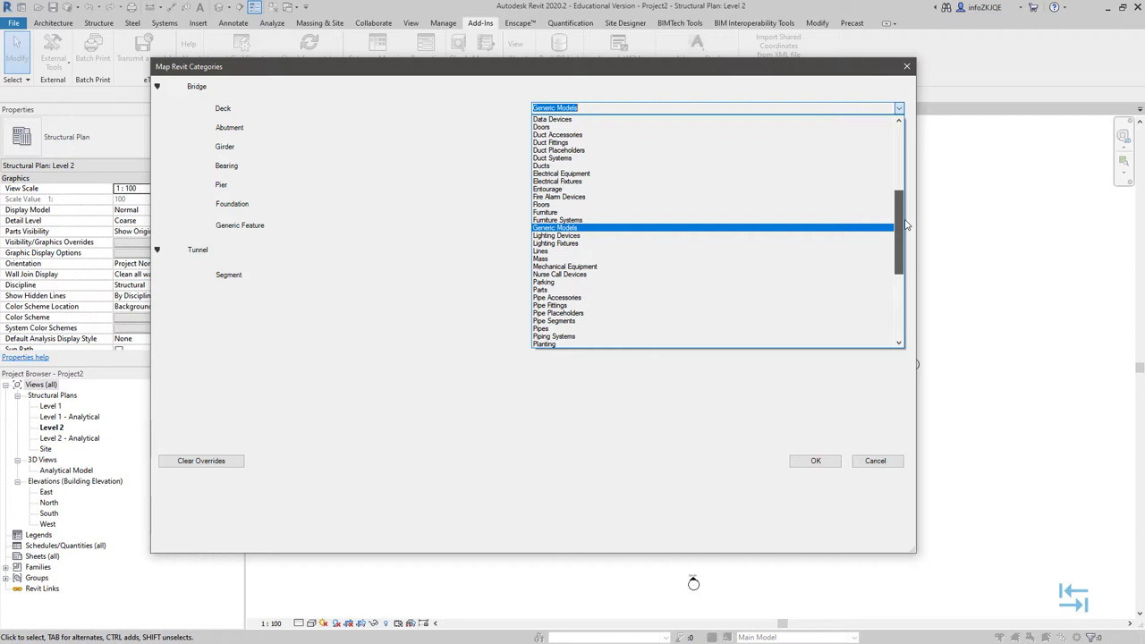
left_click(891, 228)
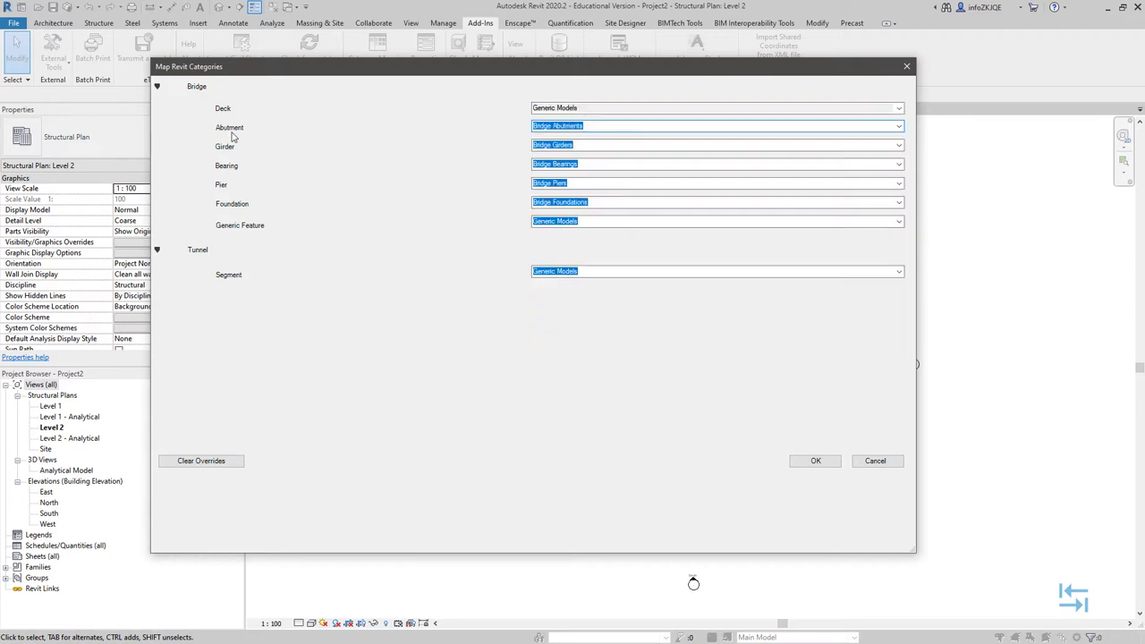
Map the Abutment, Girder and Foundation categories to Generic Models.
left_click(899, 127)
left_click_drag(900, 188, 900, 340)
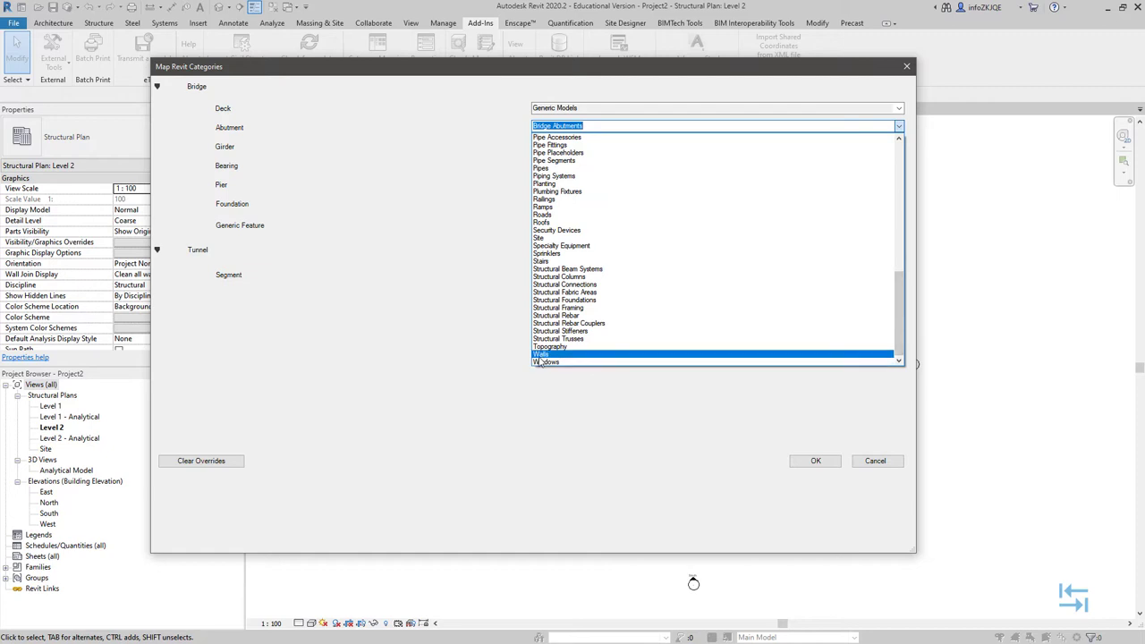
scroll(590, 268, "up", 10)
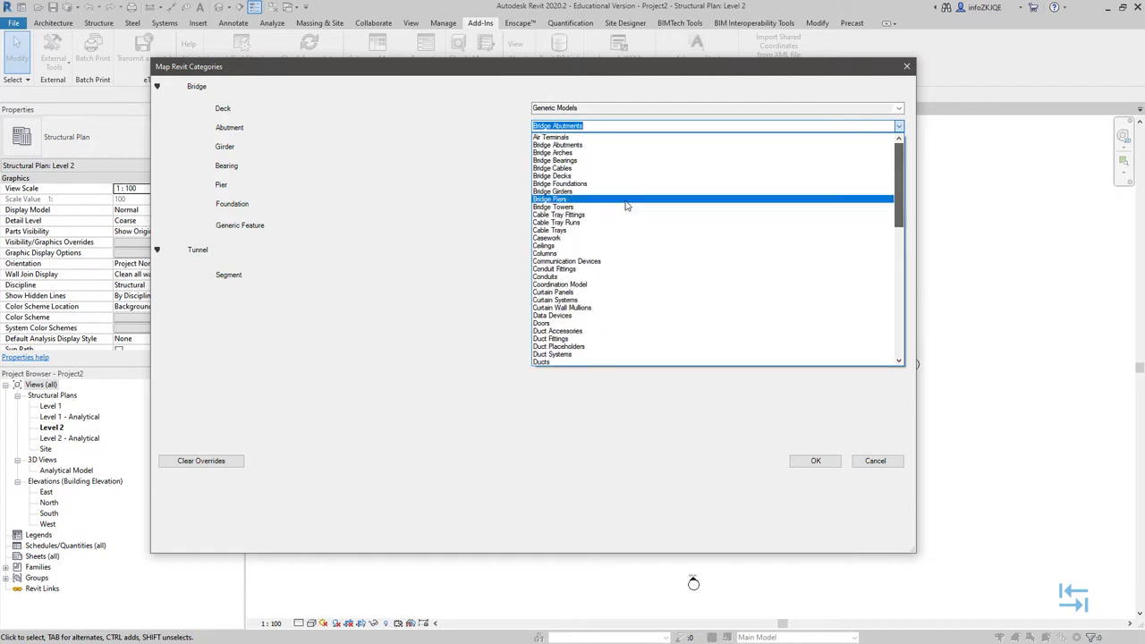
left_click(577, 242)
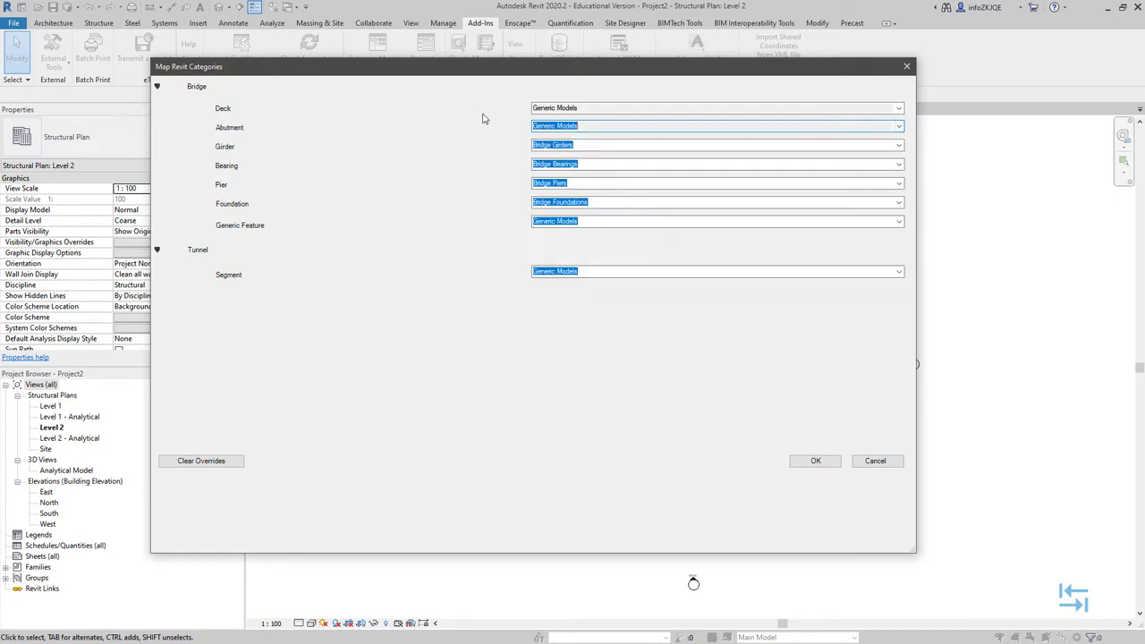
left_click(898, 145)
left_click_drag(900, 188, 900, 200)
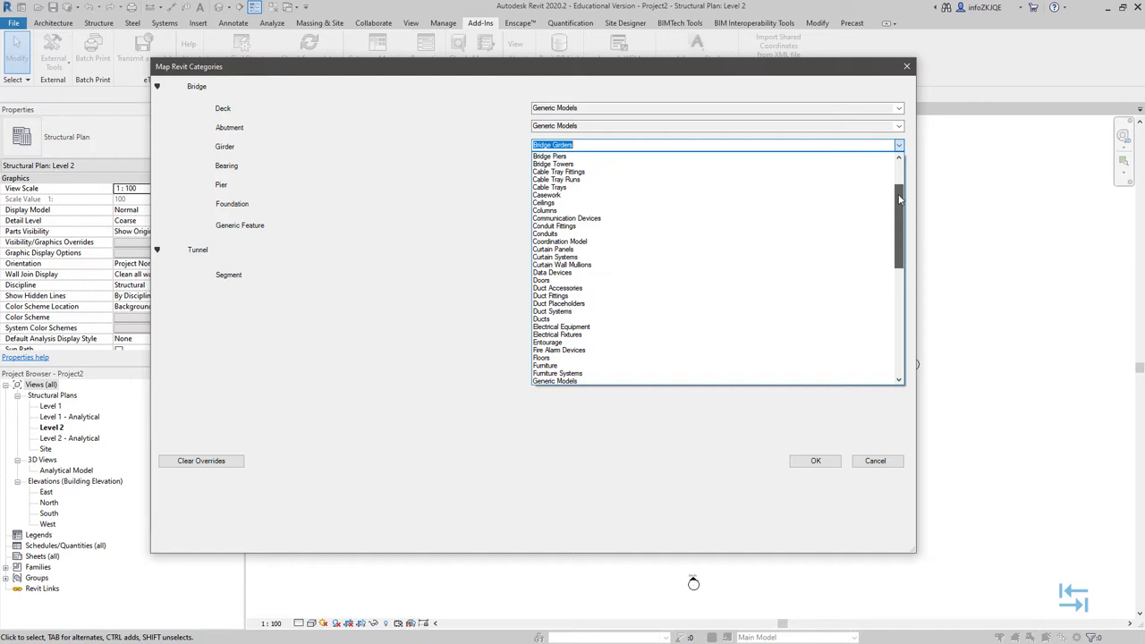
left_click_drag(900, 201, 904, 216)
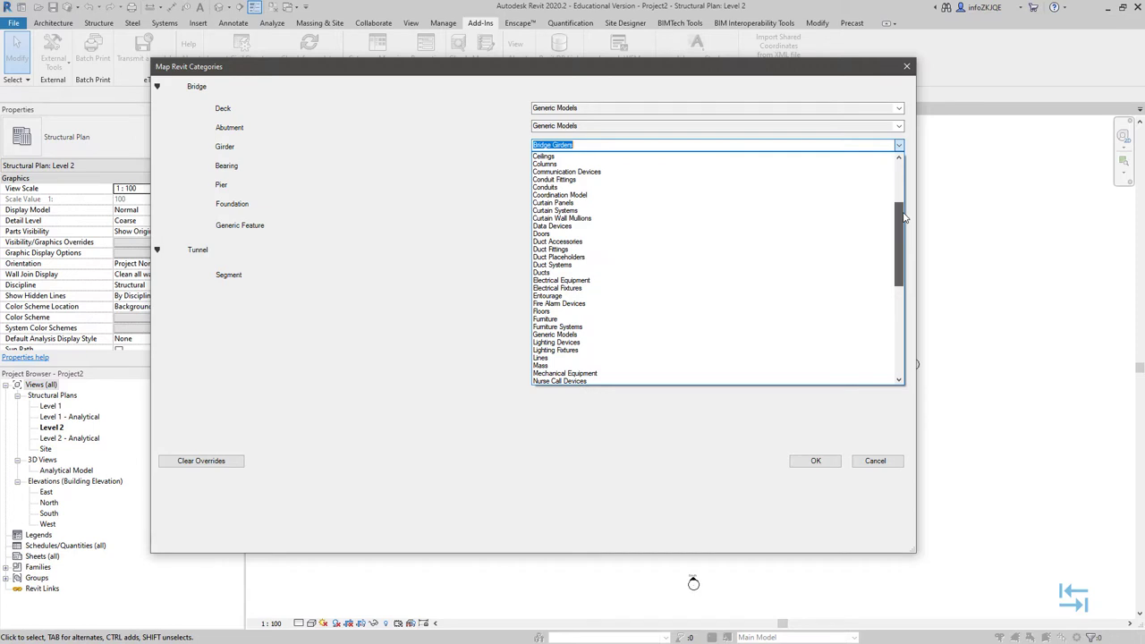
left_click_drag(903, 217, 903, 206)
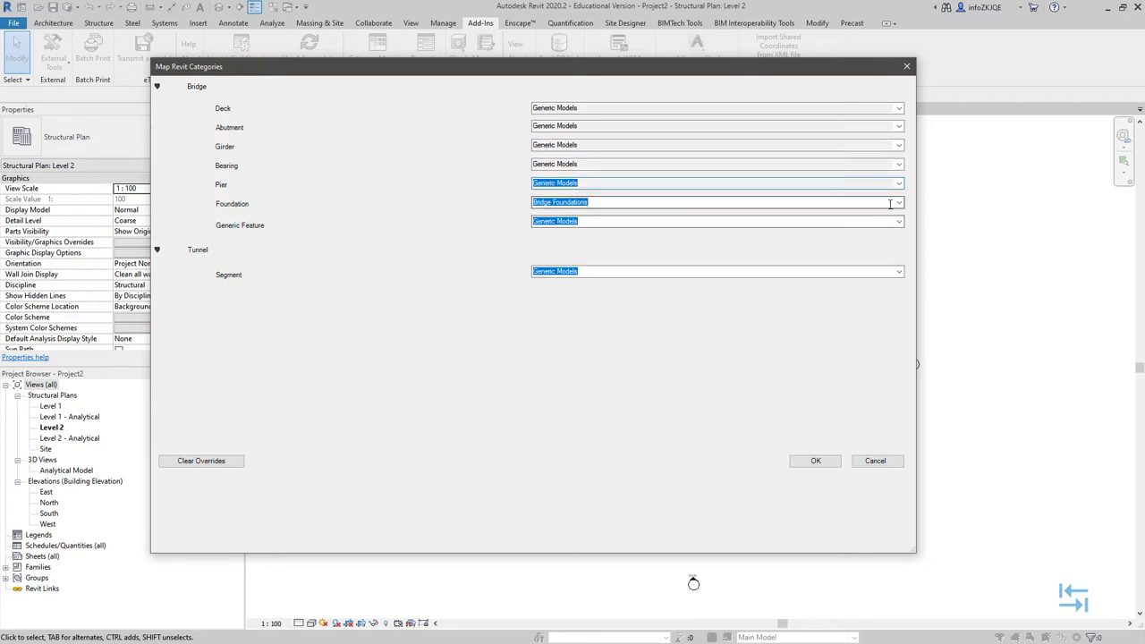
left_click(899, 202)
scroll(595, 393, "down", 3)
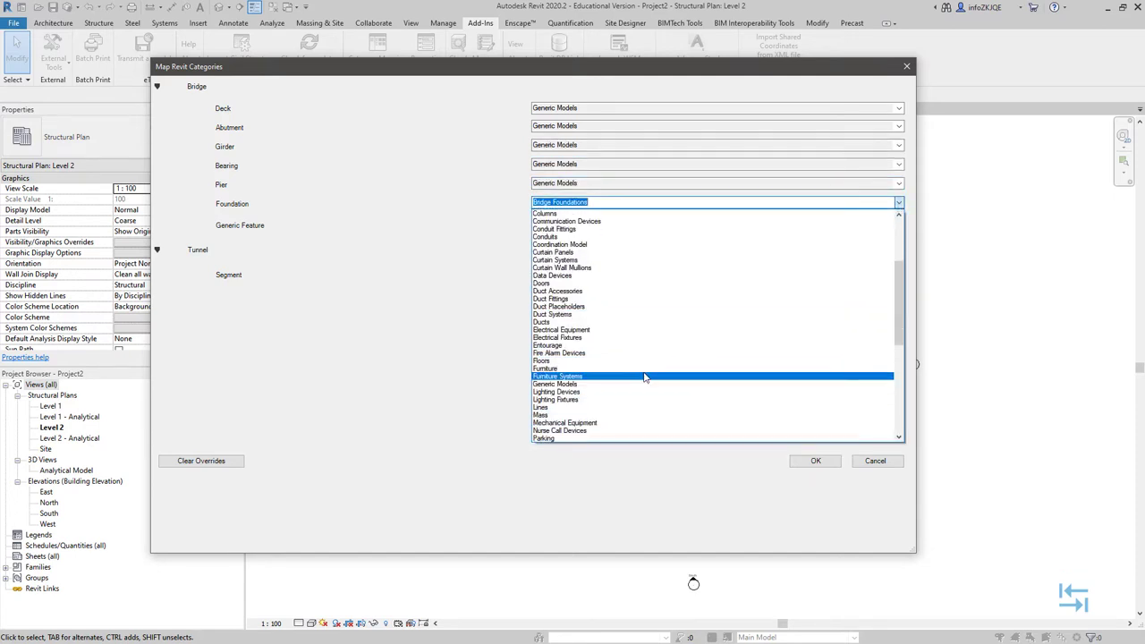
left_click(586, 381)
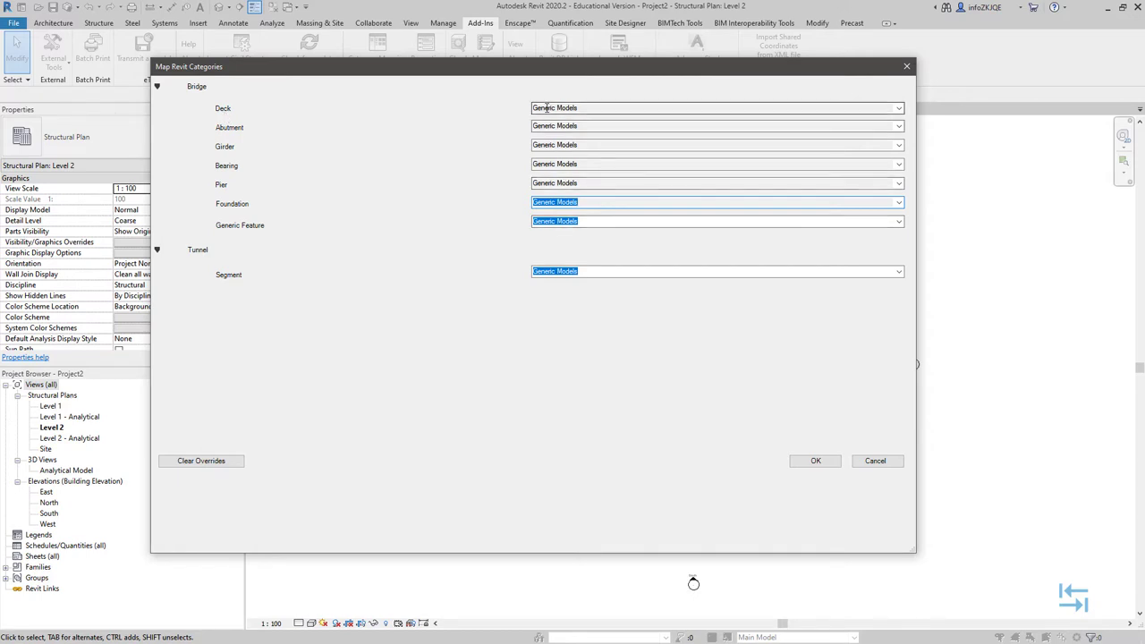
Confirm the mappings and import Ehitajate-tee.imx from the Exports folder via Import Civil Structures.
left_click(817, 462)
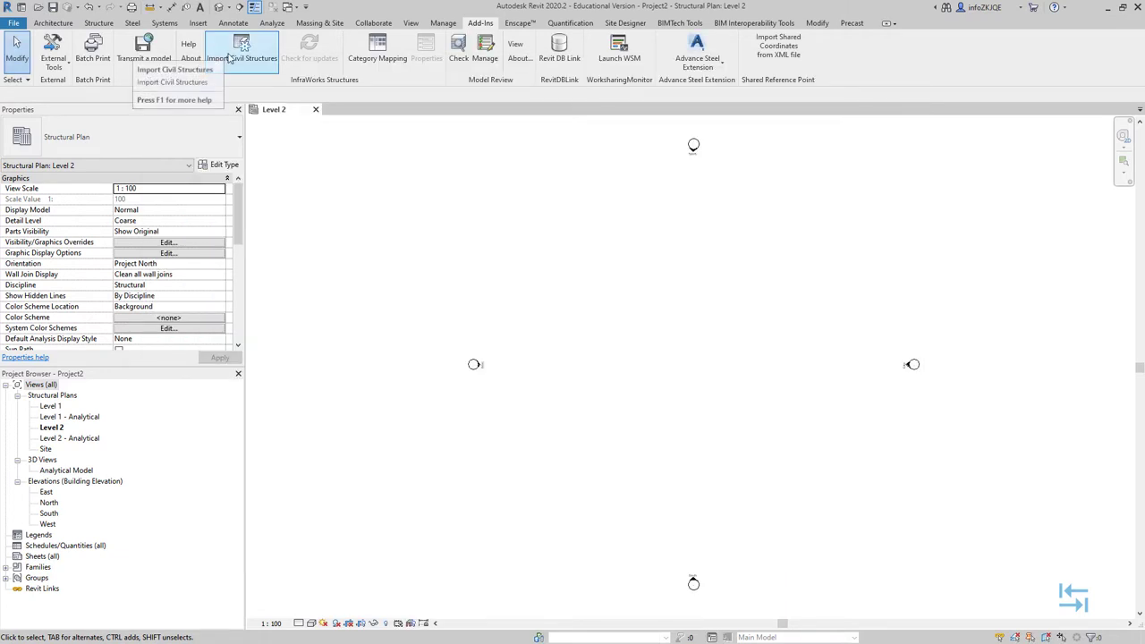
left_click(234, 59)
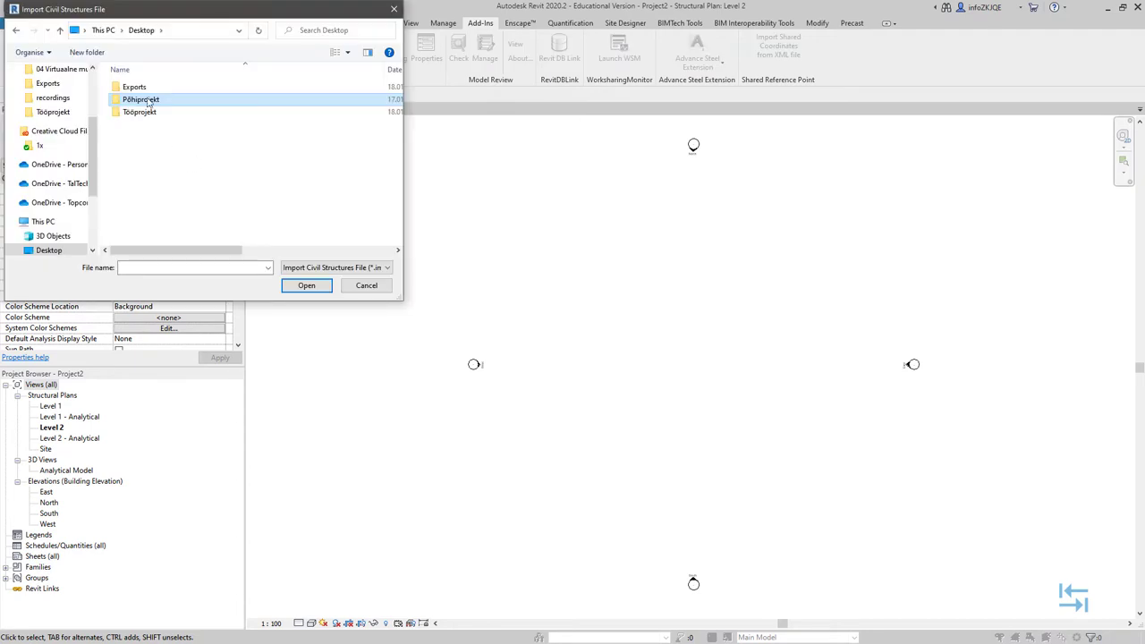
double_click(134, 87)
left_click(143, 100)
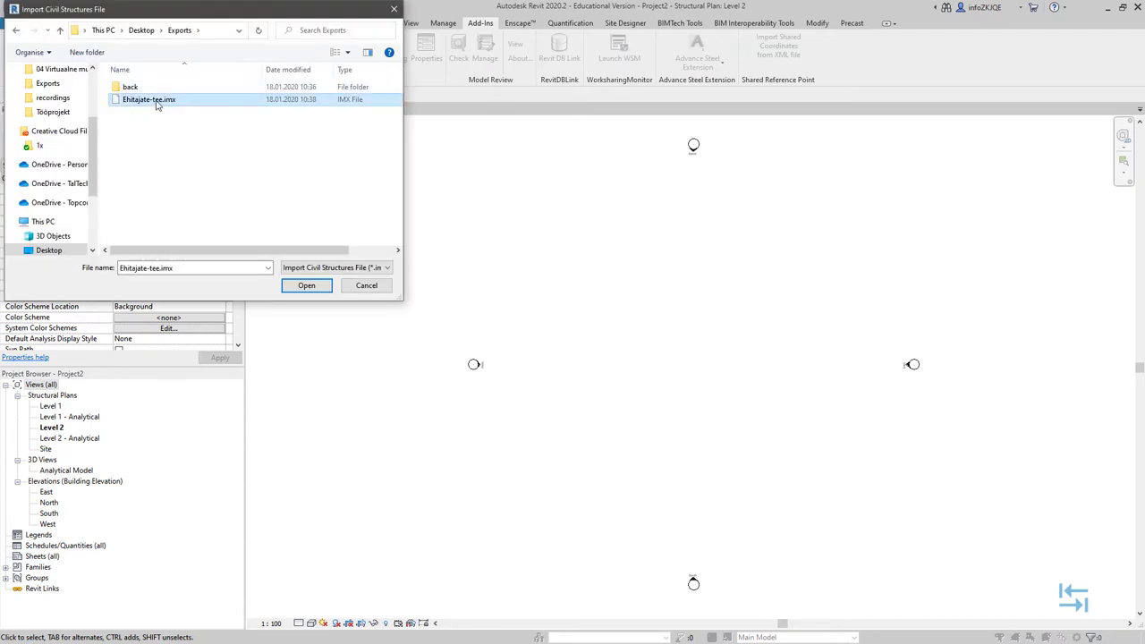
left_click(306, 285)
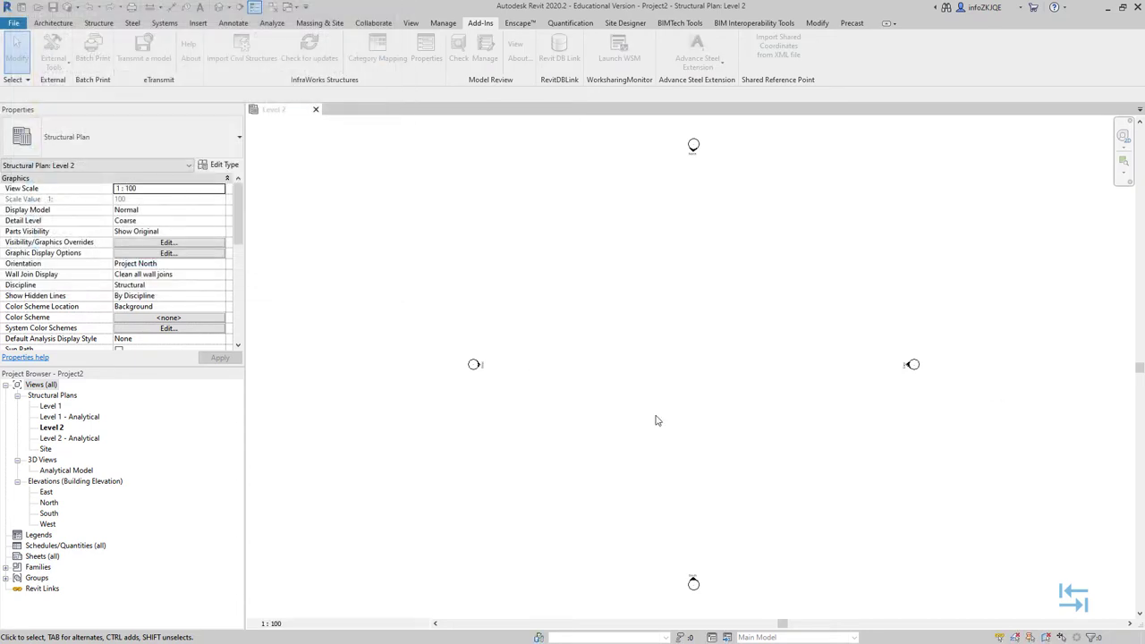
scroll(816, 271, "down", 1)
scroll(787, 286, "down", 1)
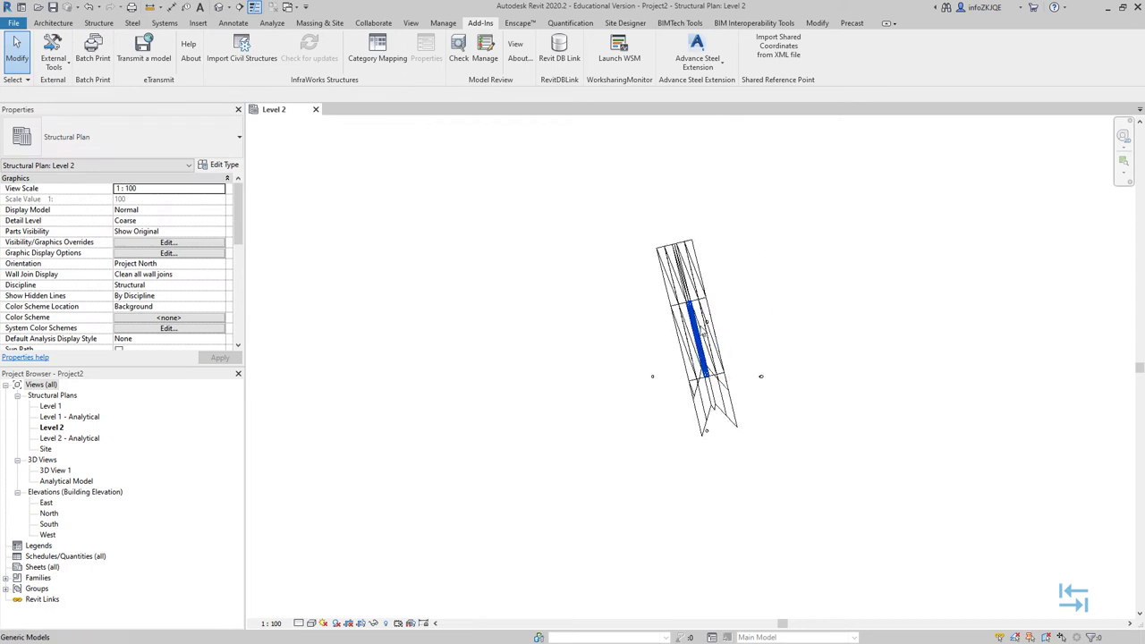
Open the default 3D view and delete the small detached piece lying beside the bridge.
scroll(726, 308, "up", 1)
scroll(744, 294, "up", 1)
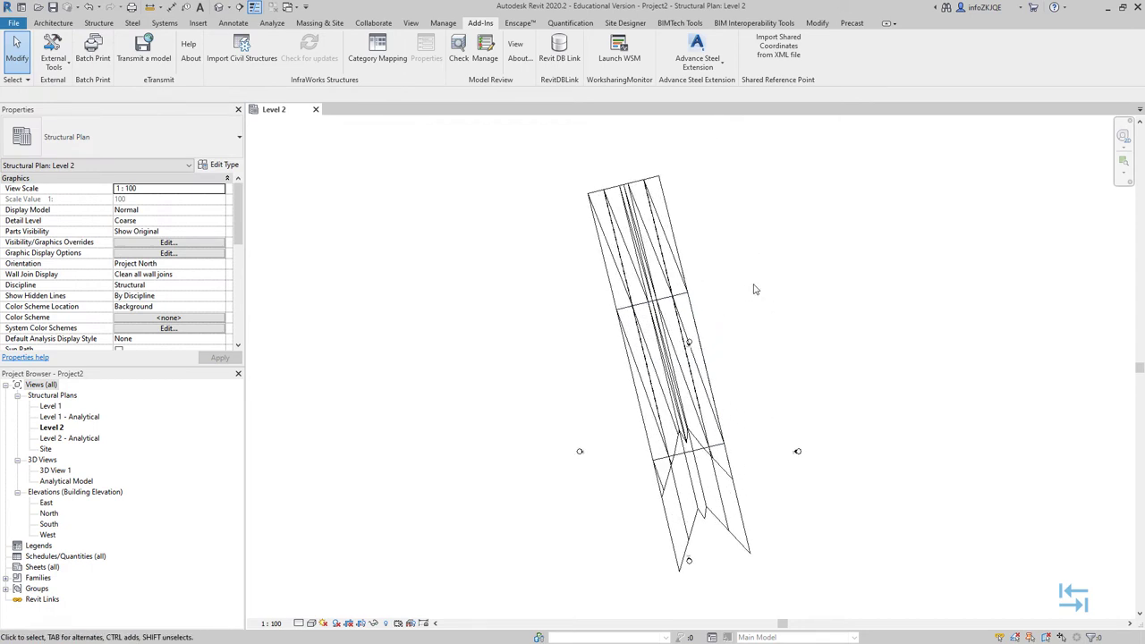
left_click(220, 7)
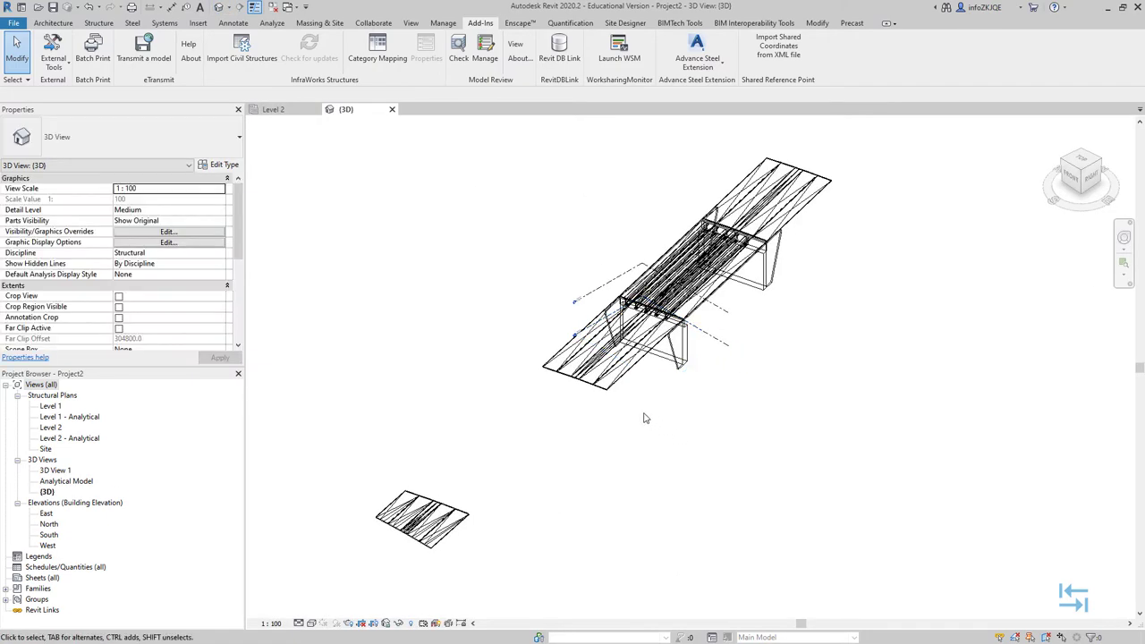
middle_click_drag(644, 418, 701, 400)
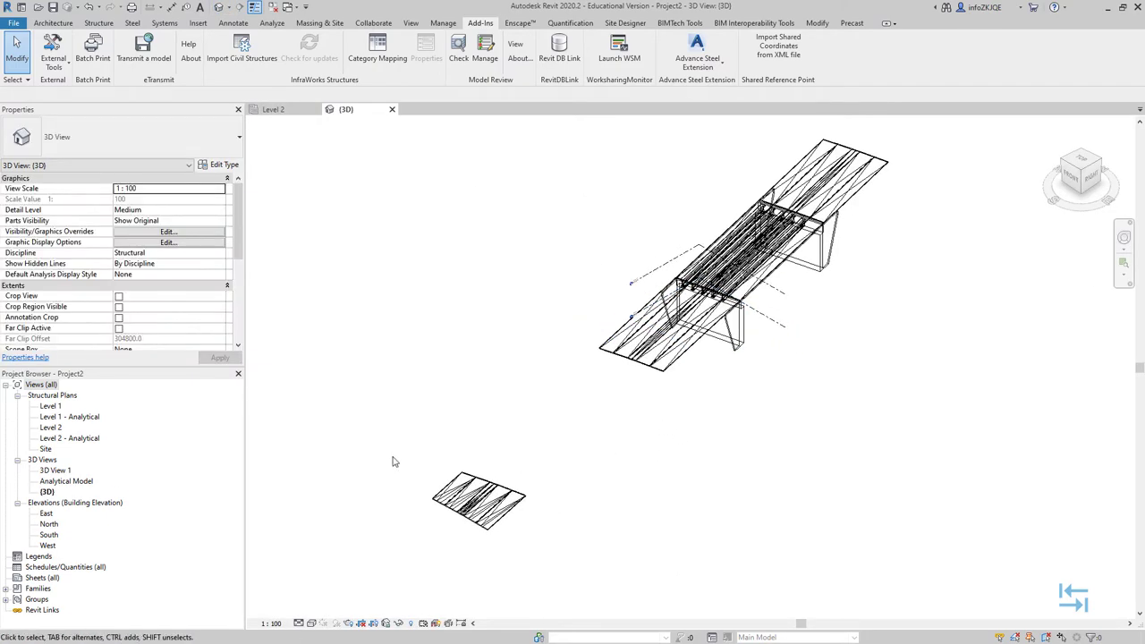
left_click_drag(386, 450, 629, 565)
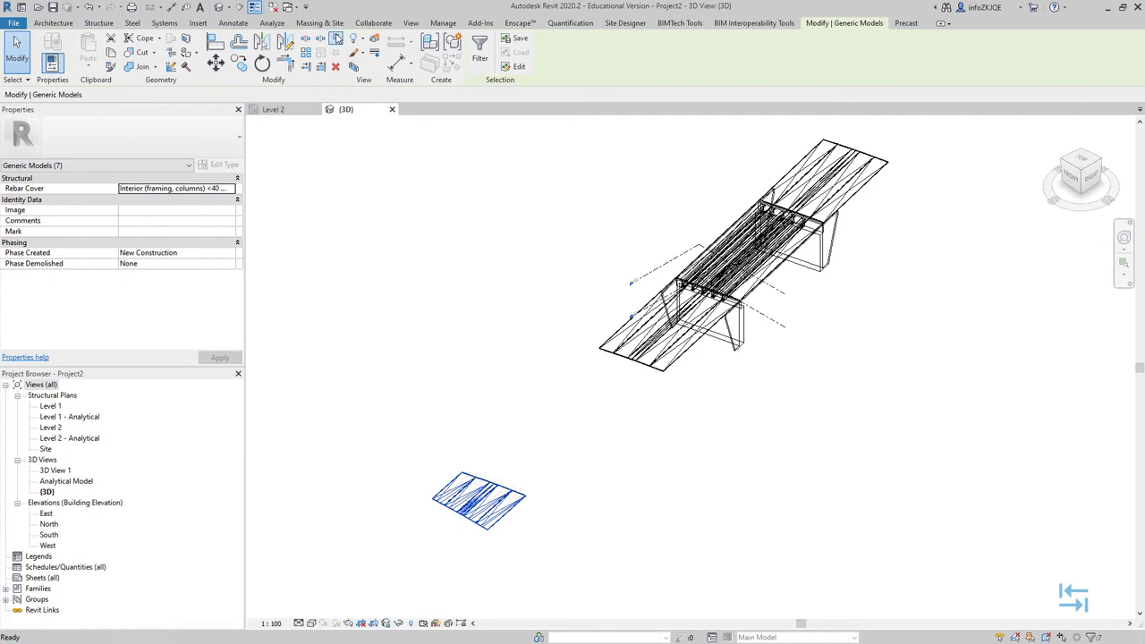
key("Delete")
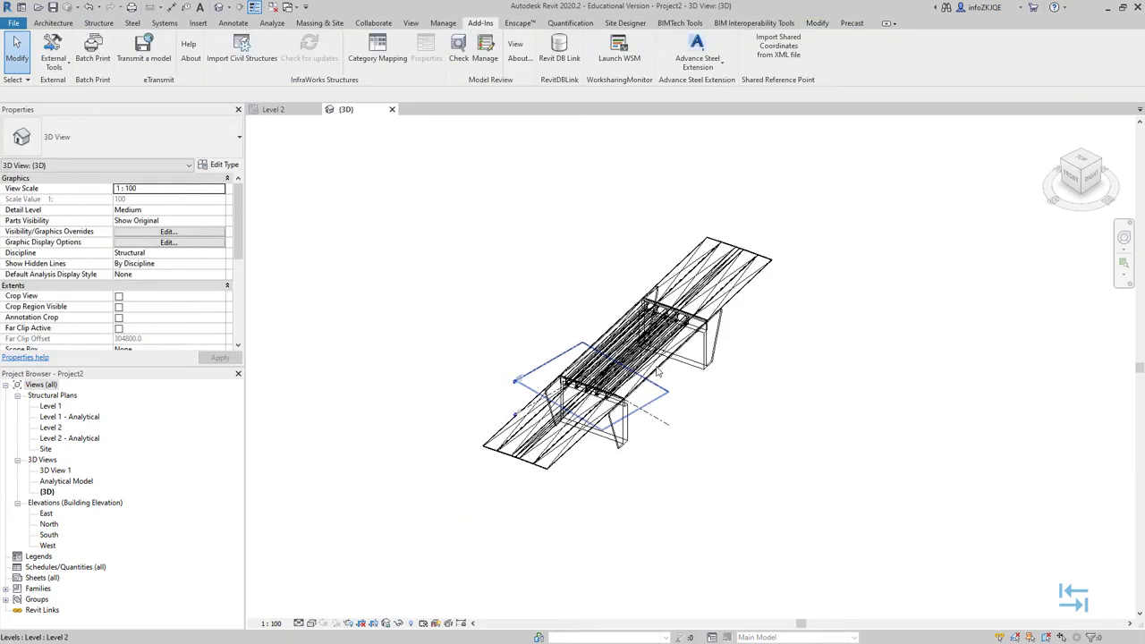
scroll(747, 404, "up", 3)
middle_click_drag(747, 405, 768, 392)
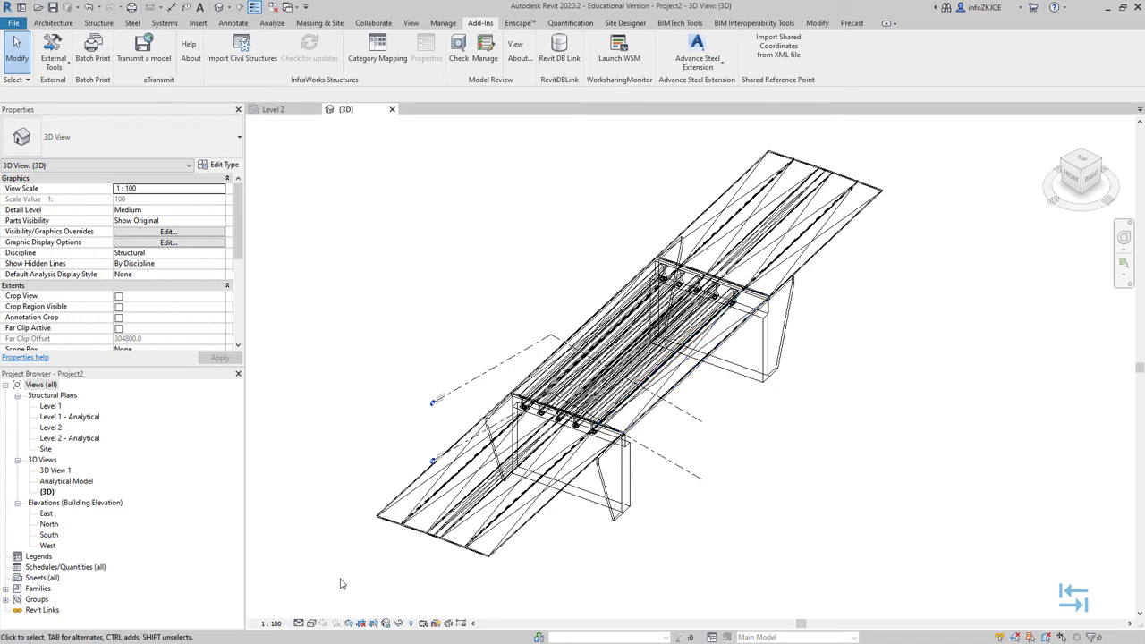
Switch the visual style to Shaded and orbit around the bridge to view its side.
left_click(312, 624)
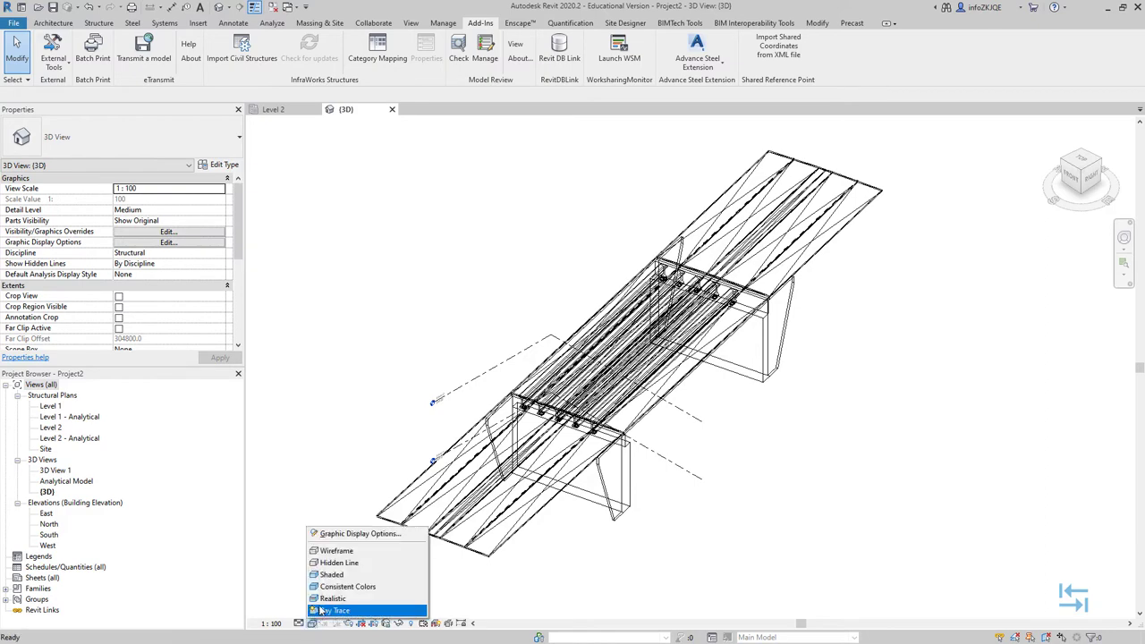
left_click(332, 574)
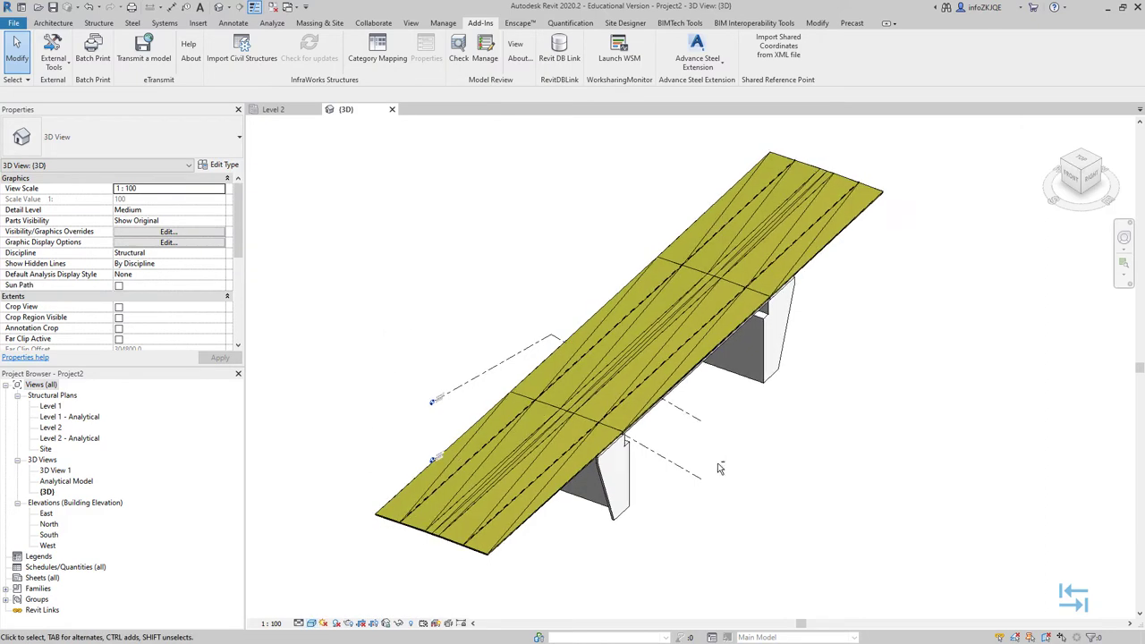
mouse_move(652, 468)
middle_mouse_down("shift")
mouse_move(705, 353)
mouse_move(411, 304)
middle_mouse_up("shift")
scroll(538, 361, "up", 3)
scroll(539, 362, "up", 3)
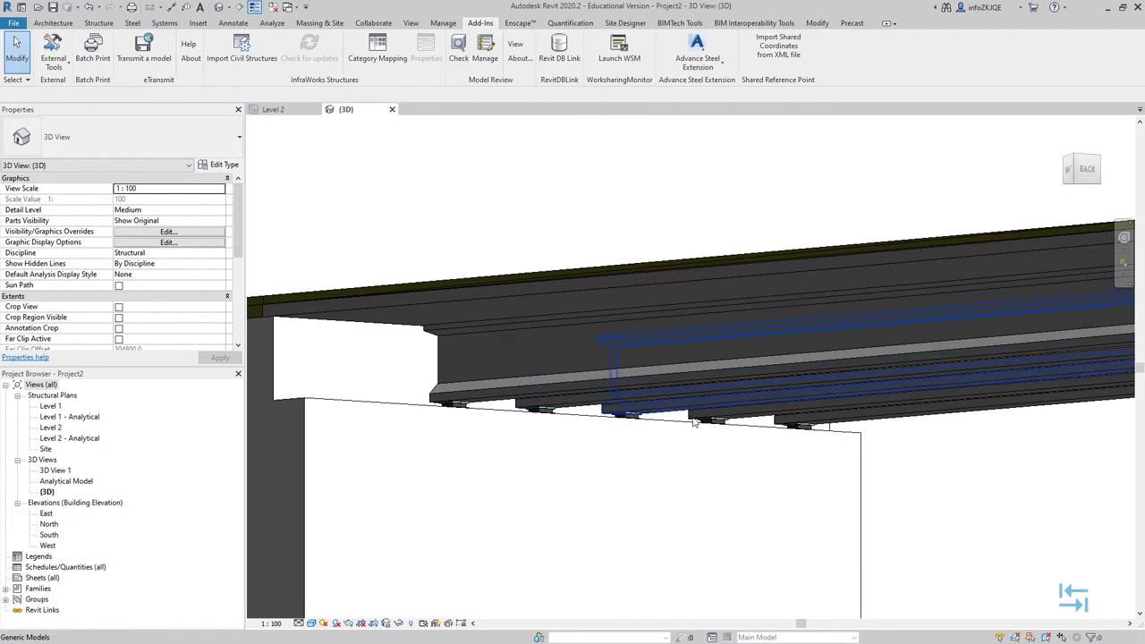
mouse_move(721, 427)
middle_mouse_down("shift")
mouse_move(714, 498)
mouse_move(704, 451)
middle_mouse_up("shift")
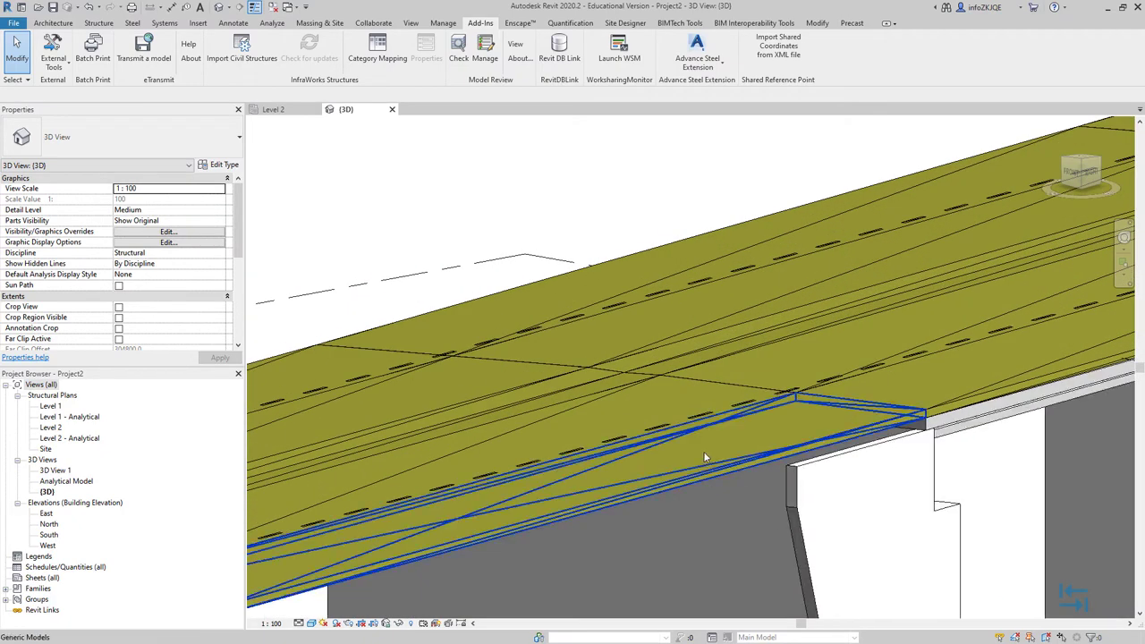
scroll(701, 448, "down", 2)
scroll(699, 442, "down", 2)
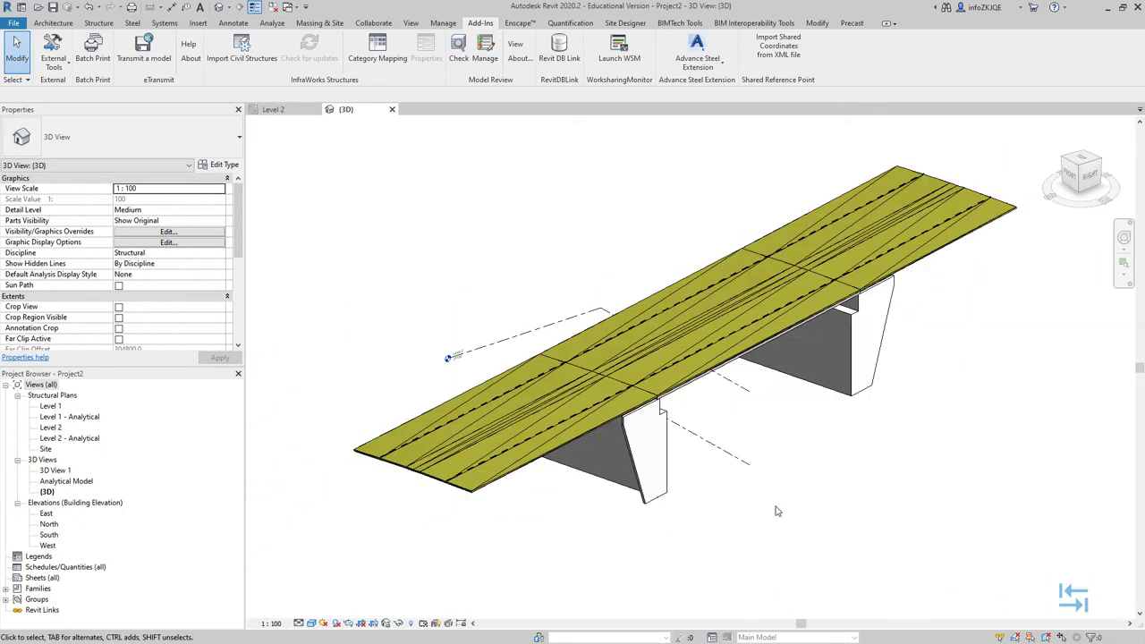
Select the near pier to inspect it, then bring up File > Export > IFC.
left_click(640, 473)
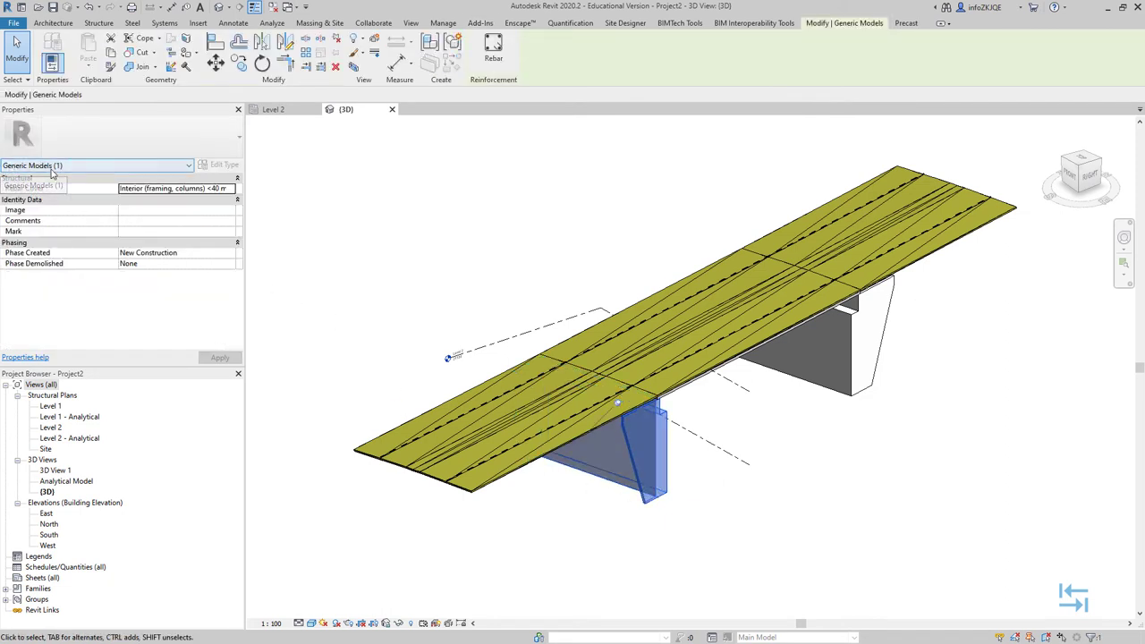
left_click(515, 272)
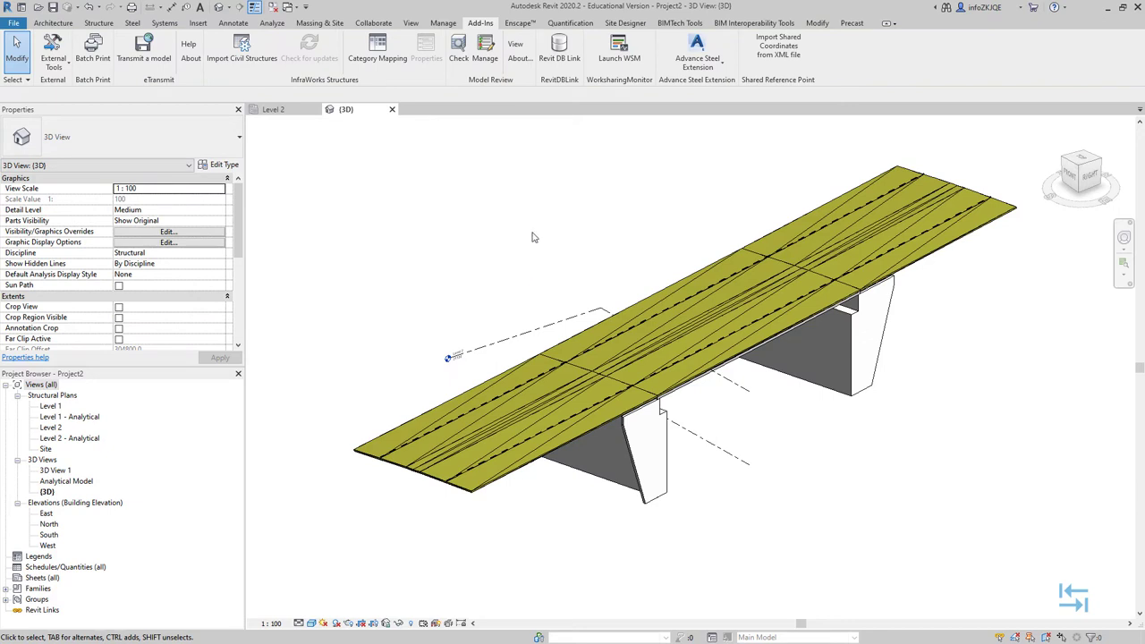
left_click(14, 23)
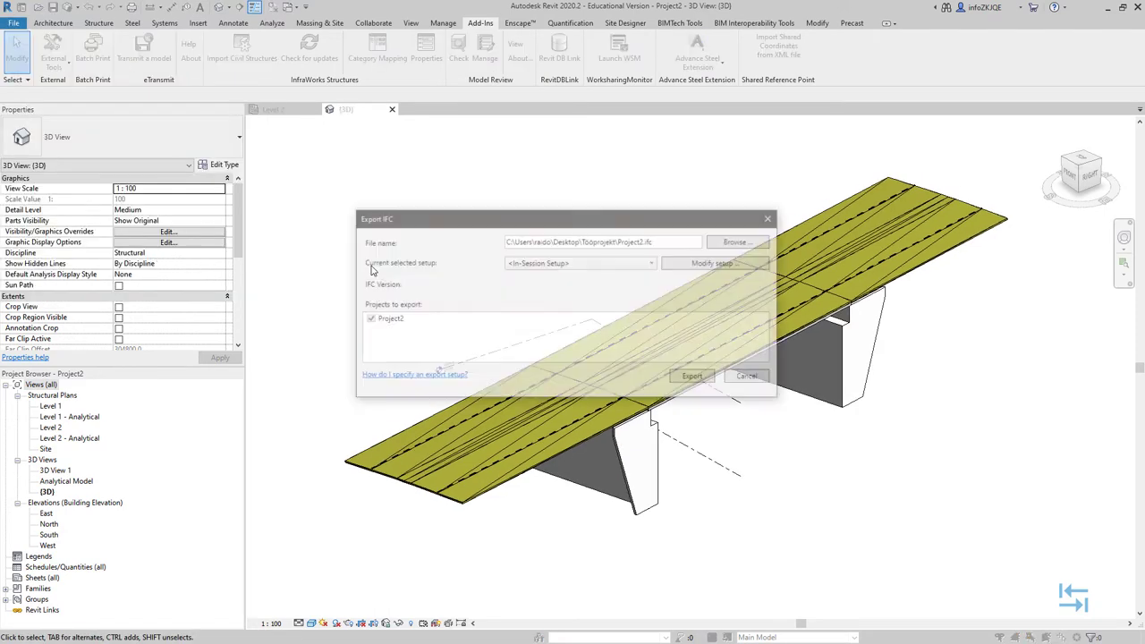
Name the IFC export Ehitajate-tee-IFC4-GenericComponents.ifc in the Tööprojekt folder.
left_click(750, 250)
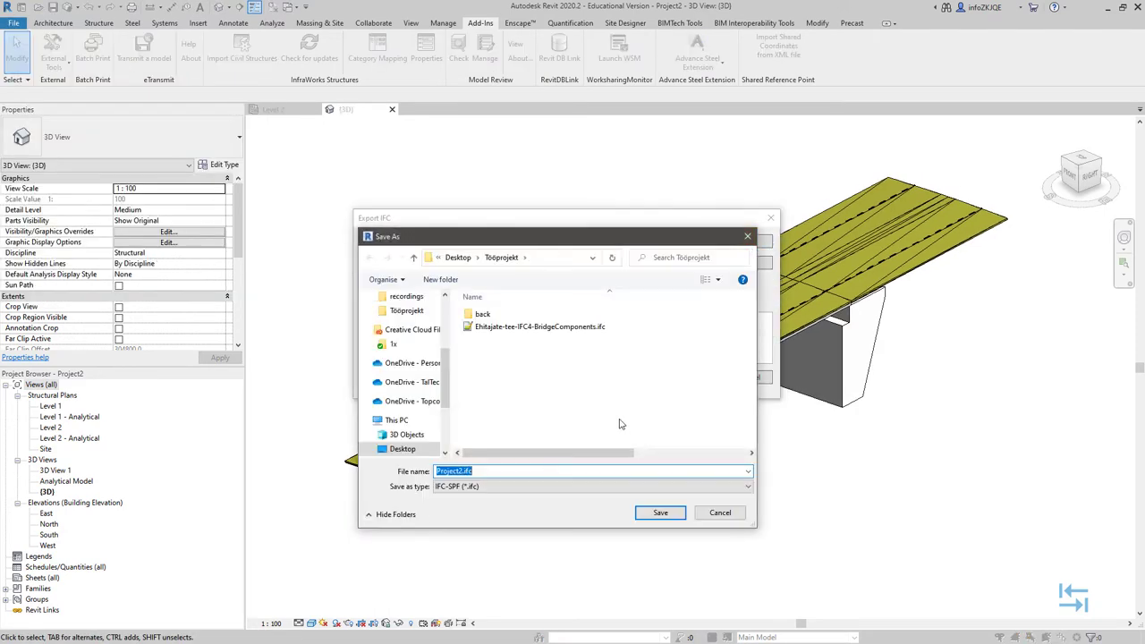
left_click(524, 328)
left_click(503, 470)
left_click_drag(494, 471, 520, 471)
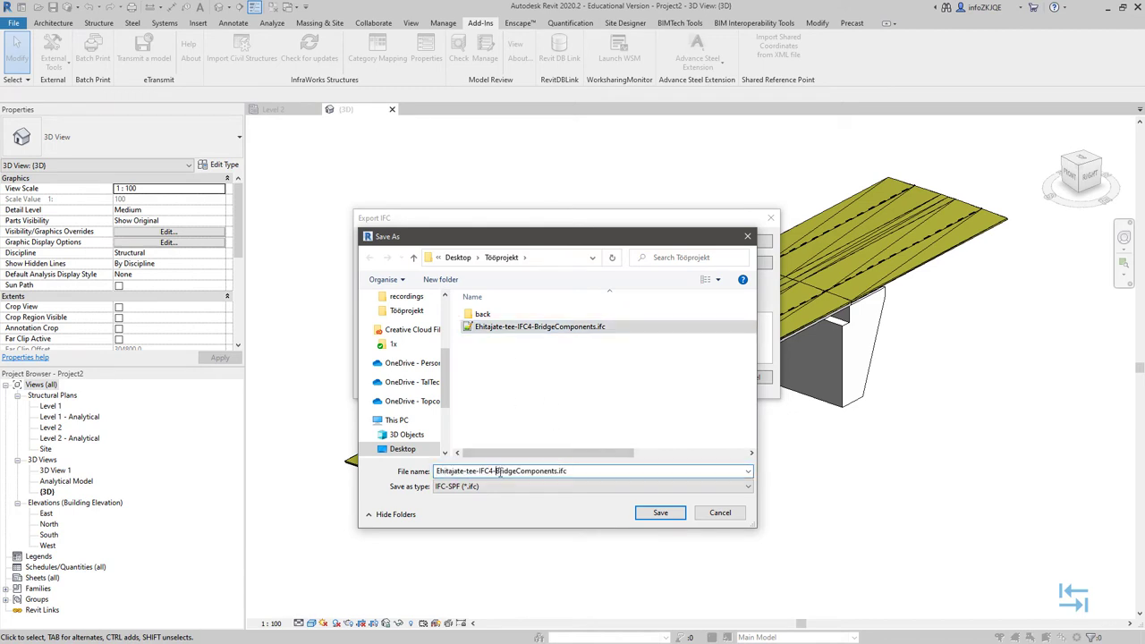
type("Generic")
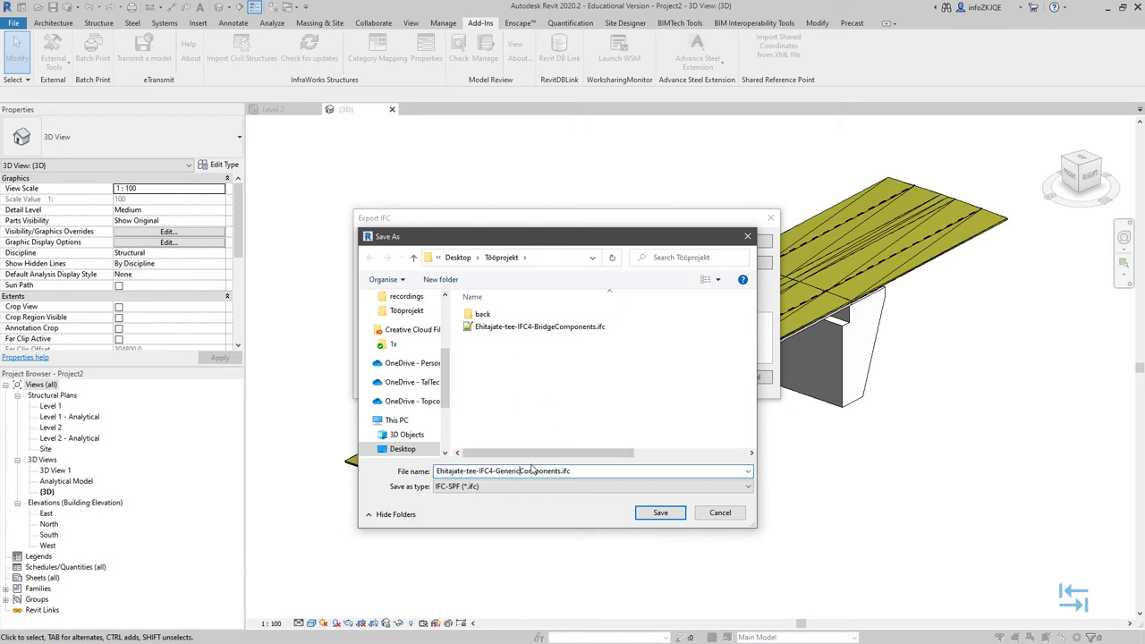
left_click(660, 512)
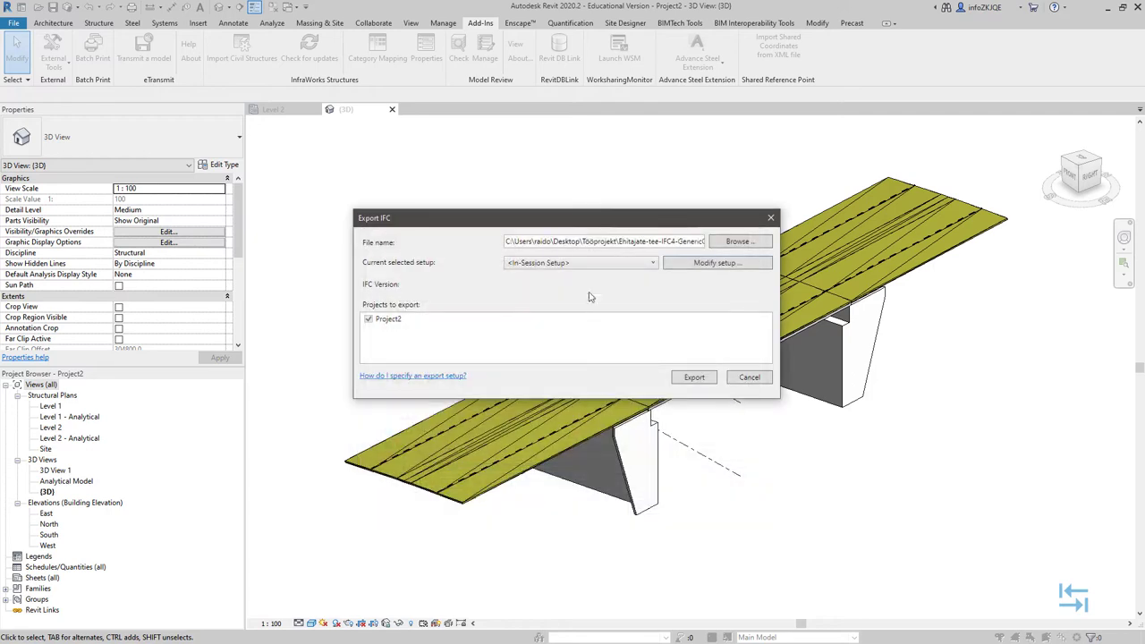
Review the export setup's Additional Content and Property Sets options and accept them.
left_click(695, 267)
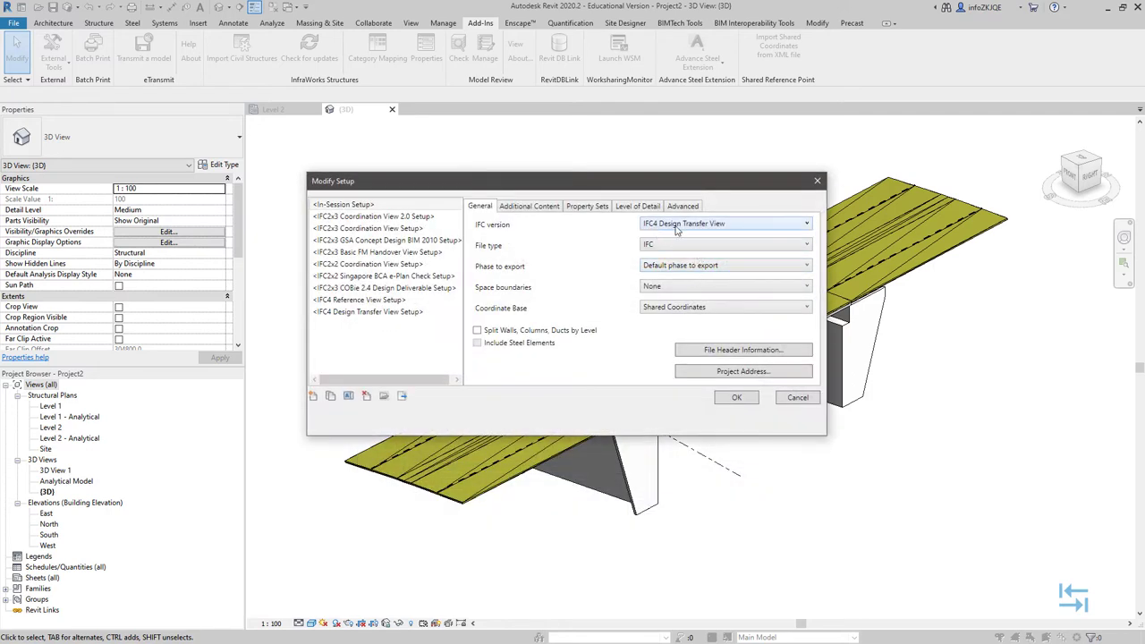
left_click(535, 207)
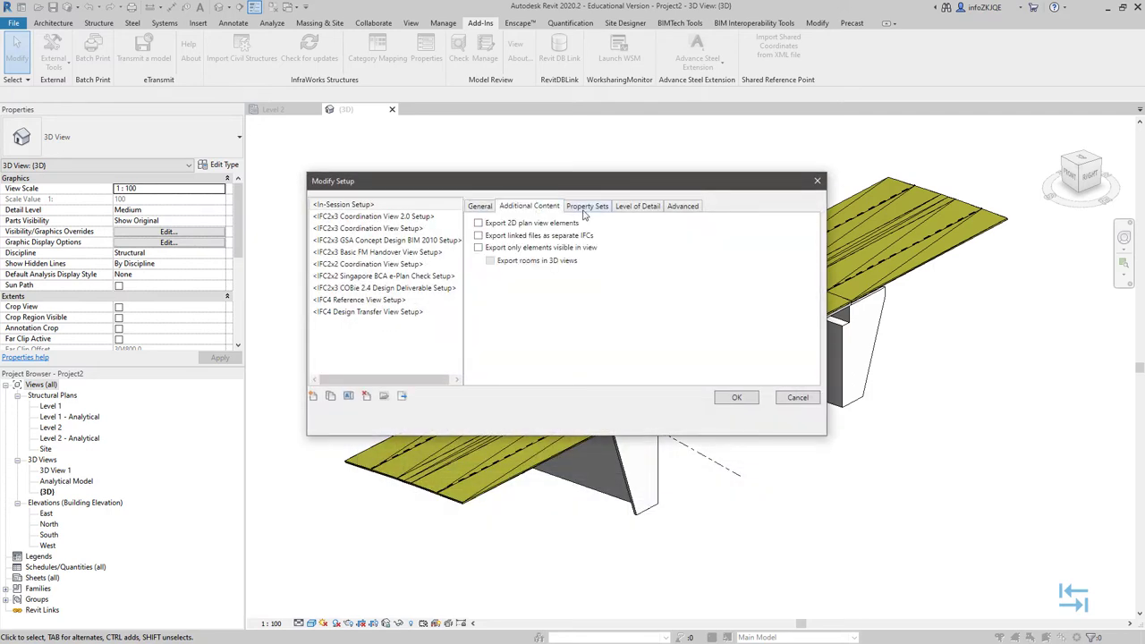
left_click(593, 208)
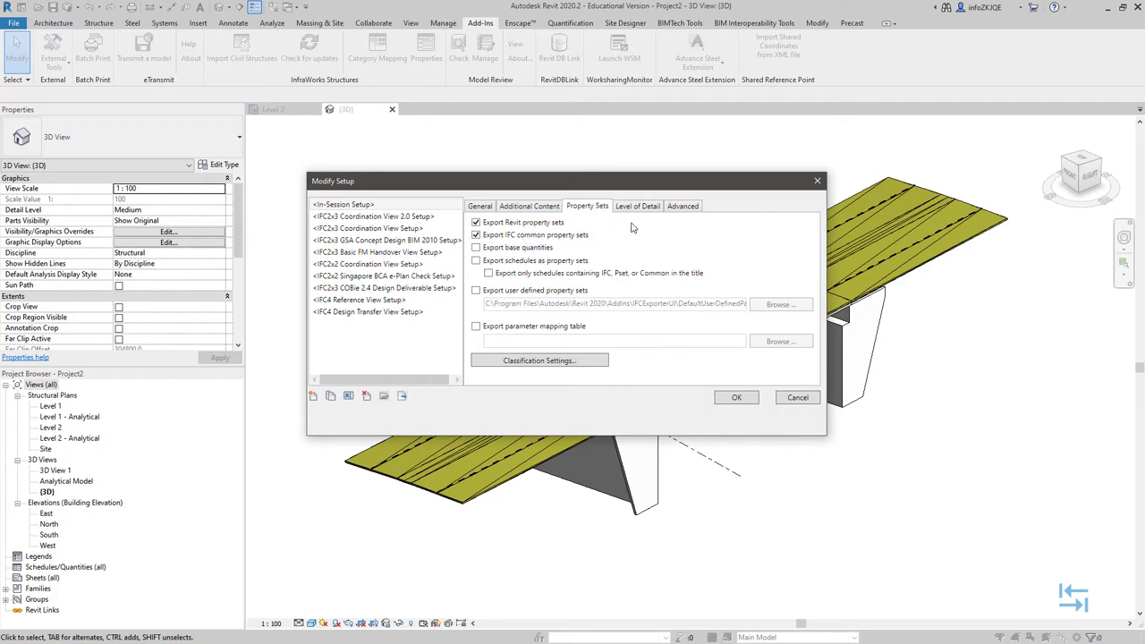
left_click(735, 399)
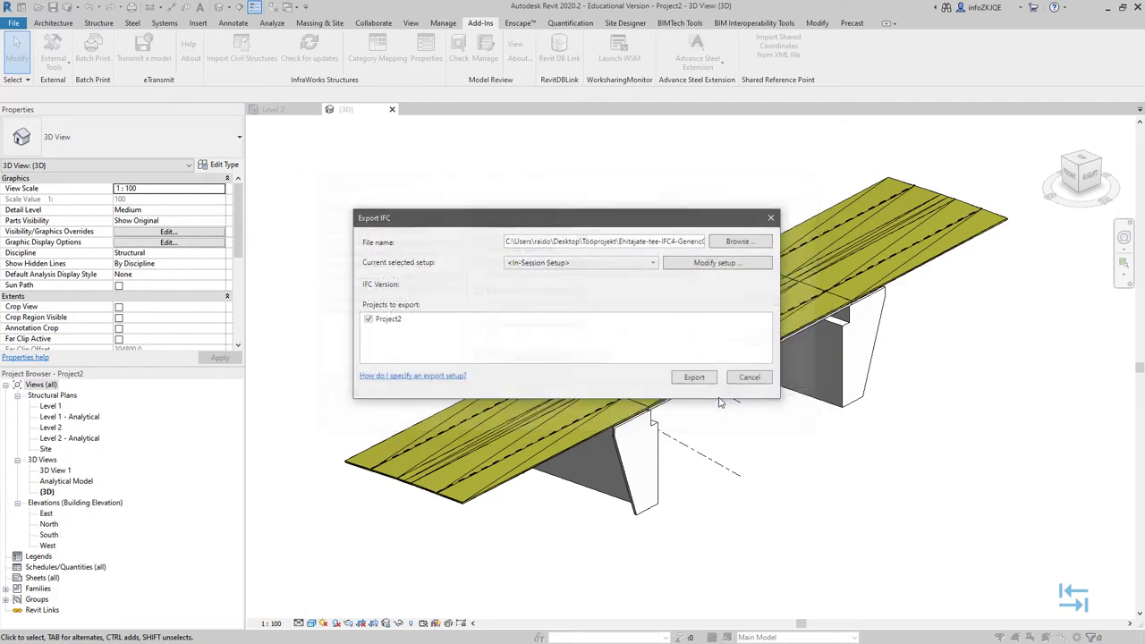
Run the IFC4 export, then remove the old BridgeComponents IFC file in Trimble Connect.
left_click(694, 377)
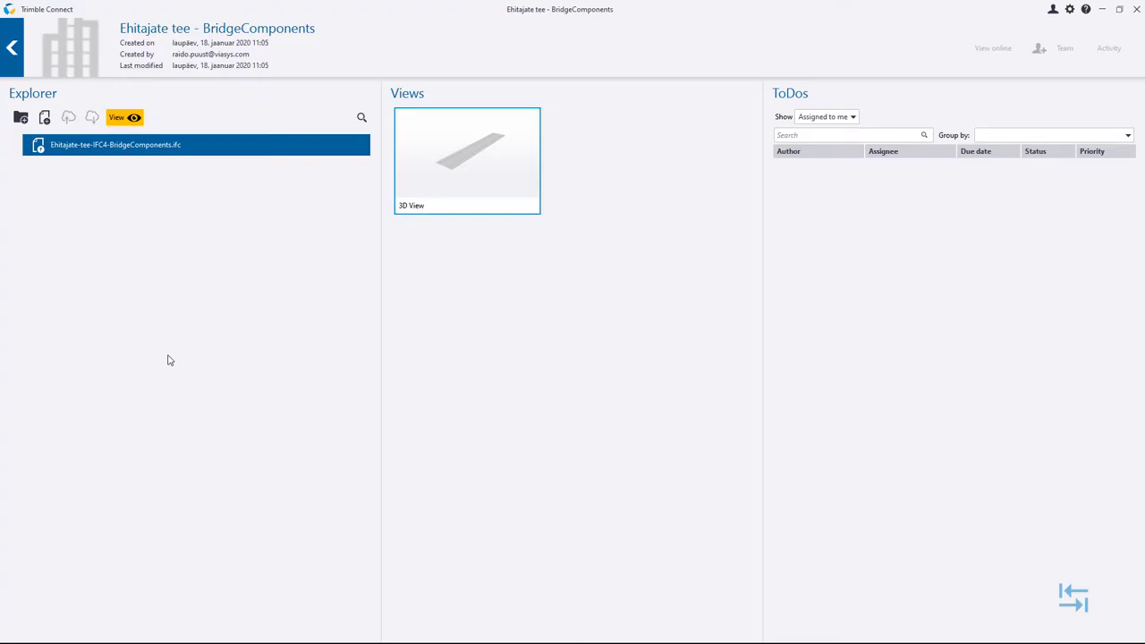
right_click(151, 148)
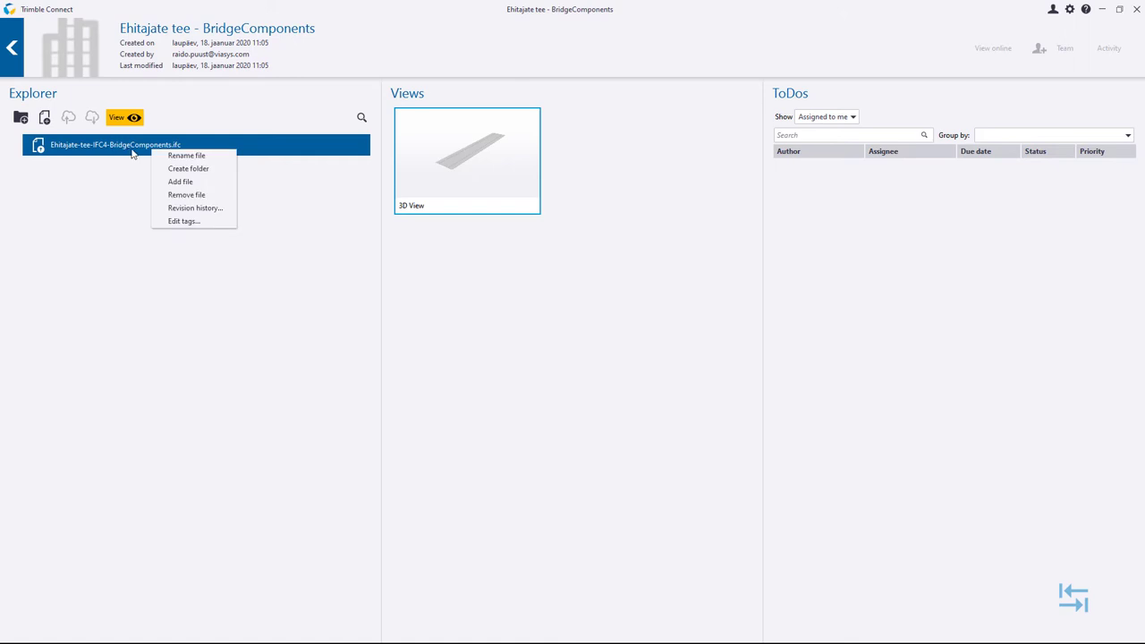
left_click(184, 195)
left_click(551, 332)
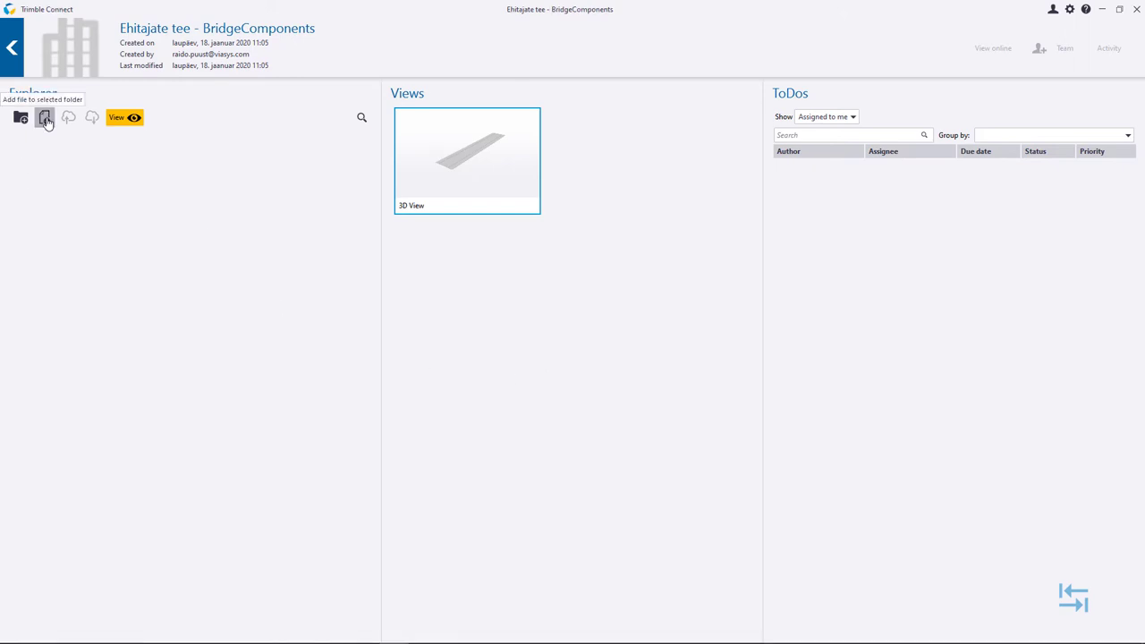
Upload Ehitajate-tee-IFC4-GenericComponents.ifc and open it in the 3D viewer.
left_click(45, 119)
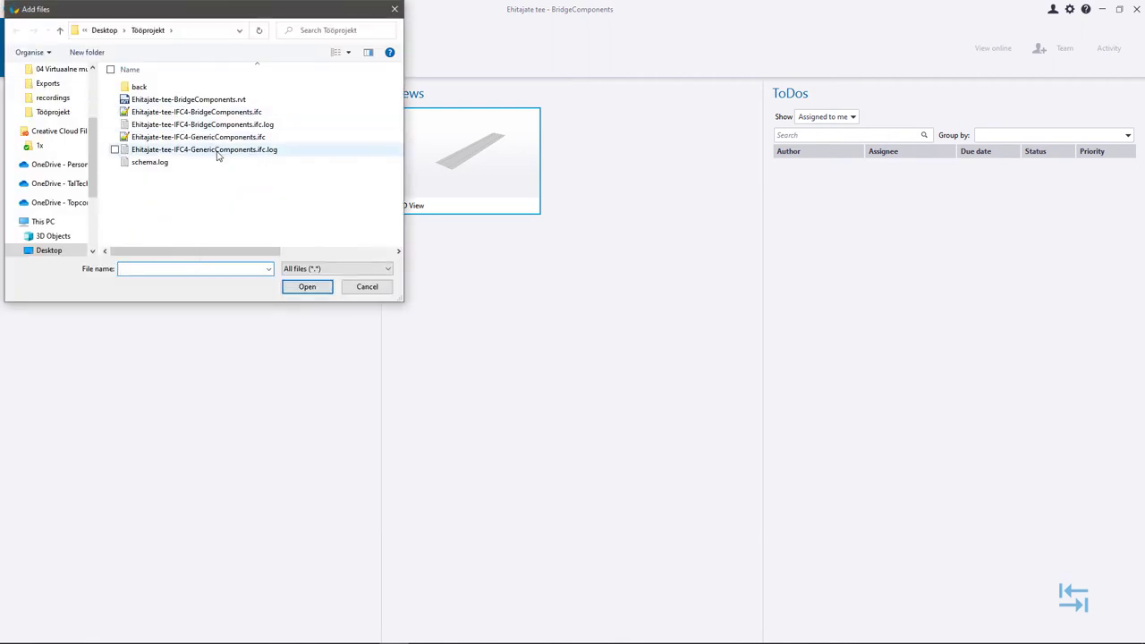
left_click(221, 139)
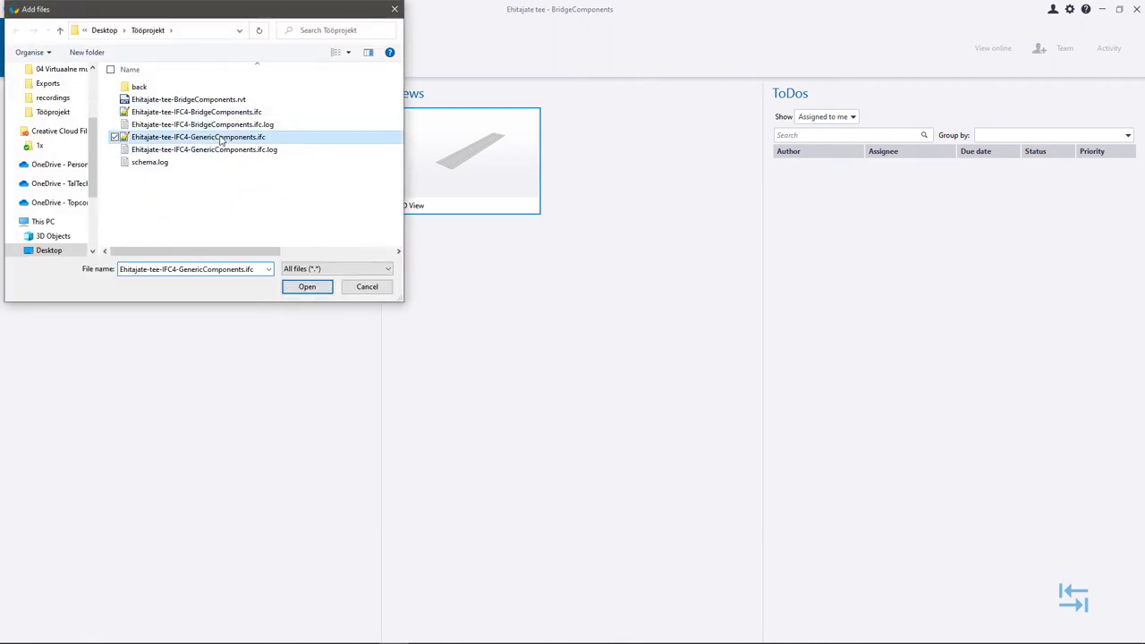
left_click(307, 286)
left_click(115, 148)
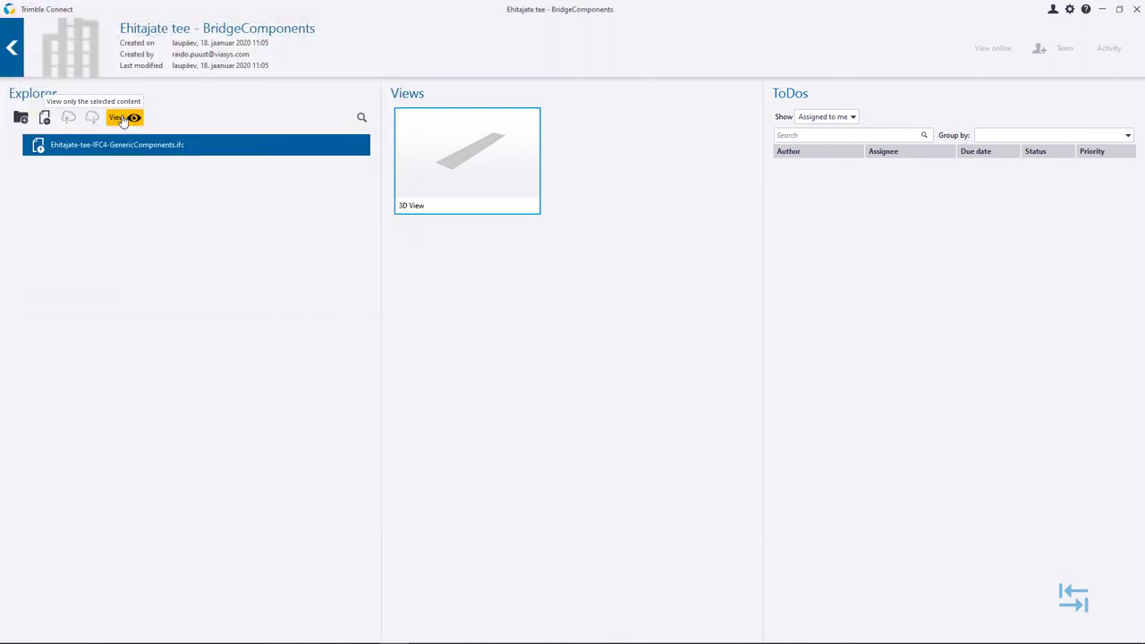
left_click(125, 117)
Orbit and zoom around the GenericComponents bridge to view its side, underside, piers and deck.
scroll(543, 340, "up", 3)
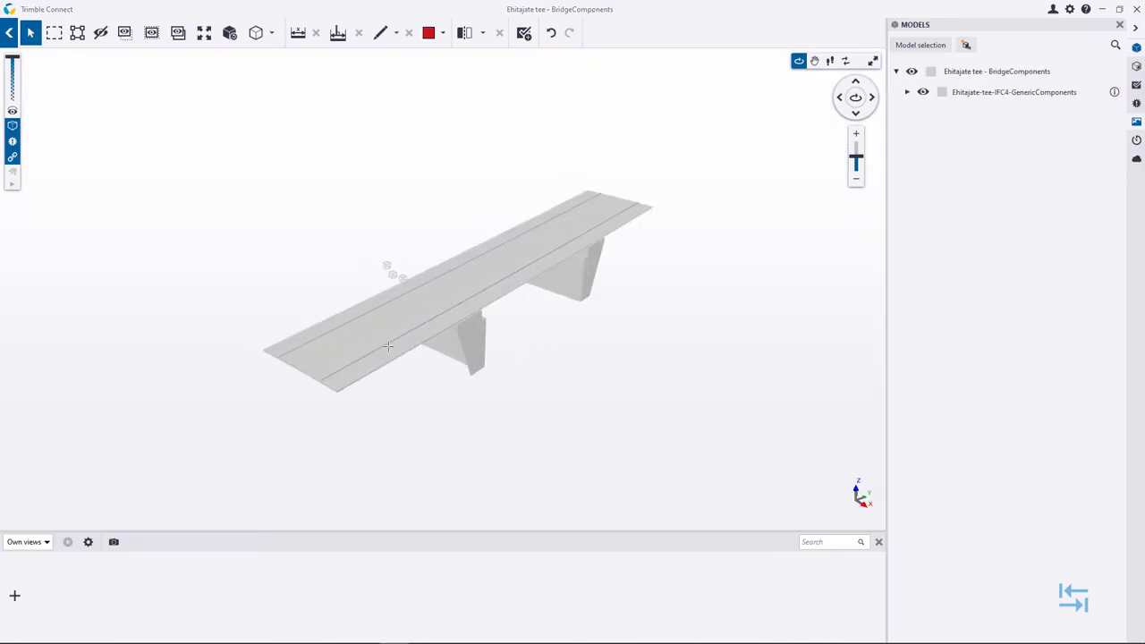
mouse_move(485, 358)
left_mouse_down()
mouse_move(494, 391)
mouse_move(499, 309)
left_mouse_up()
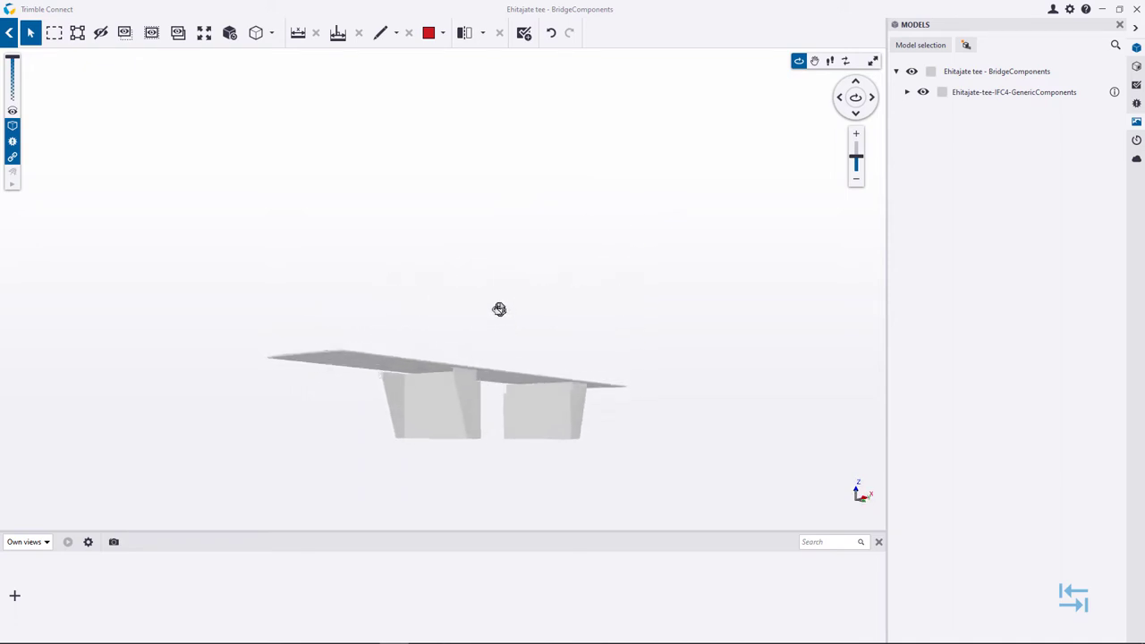
scroll(358, 396, "up", 5)
mouse_move(358, 397)
left_mouse_down()
mouse_move(371, 417)
mouse_move(522, 414)
mouse_move(540, 432)
left_mouse_up()
mouse_move(552, 376)
left_mouse_down()
mouse_move(532, 389)
mouse_move(473, 376)
left_mouse_up()
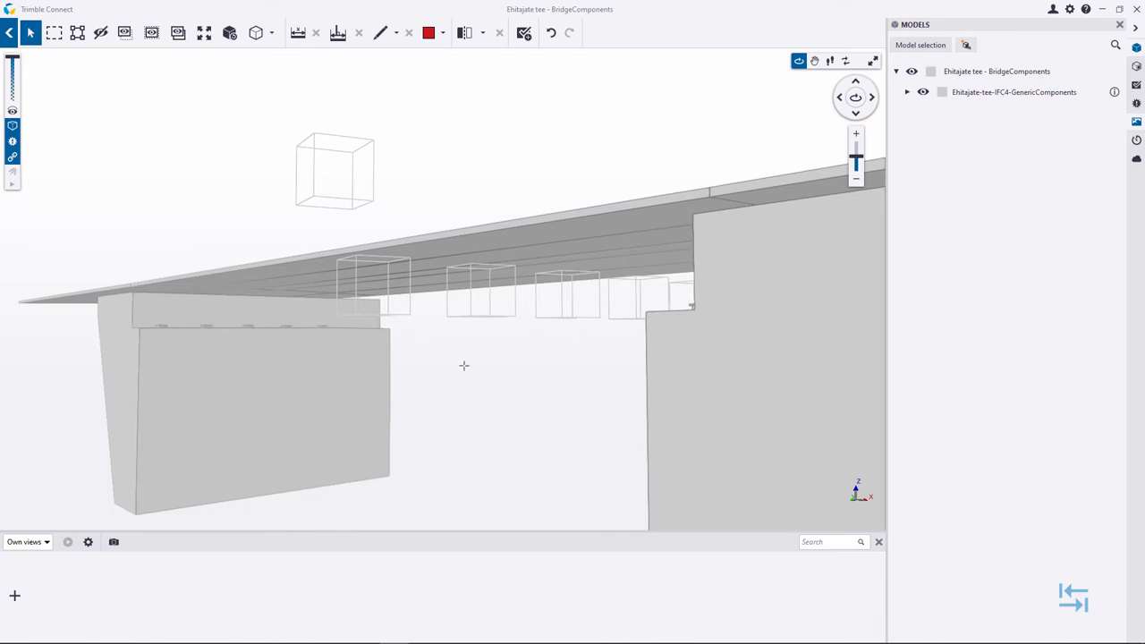
mouse_move(614, 402)
left_mouse_down()
mouse_move(286, 391)
mouse_move(367, 421)
left_mouse_up()
scroll(367, 420, "down", 5)
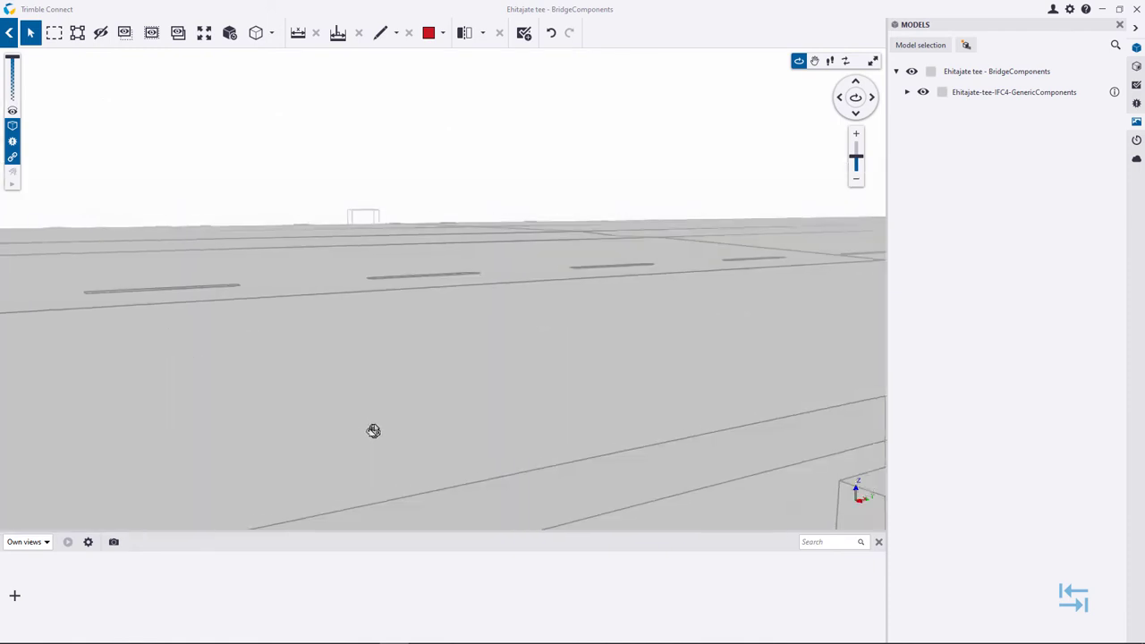
scroll(376, 432, "down", 10)
mouse_move(483, 439)
left_mouse_down()
mouse_move(504, 352)
mouse_move(473, 316)
mouse_move(503, 346)
mouse_move(475, 304)
mouse_move(480, 345)
mouse_move(457, 358)
left_mouse_up()
scroll(481, 361, "up", 5)
scroll(476, 330, "down", 5)
scroll(446, 366, "up", 2)
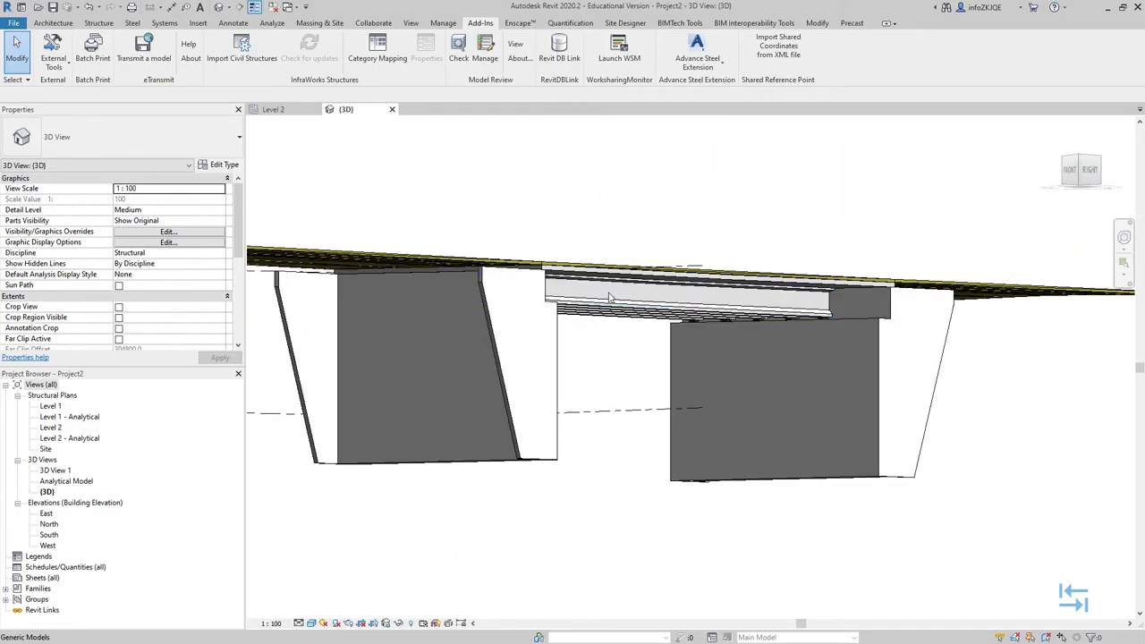
Select the beam between the piers to check its category, then pan the whole bridge into view.
left_click(611, 301)
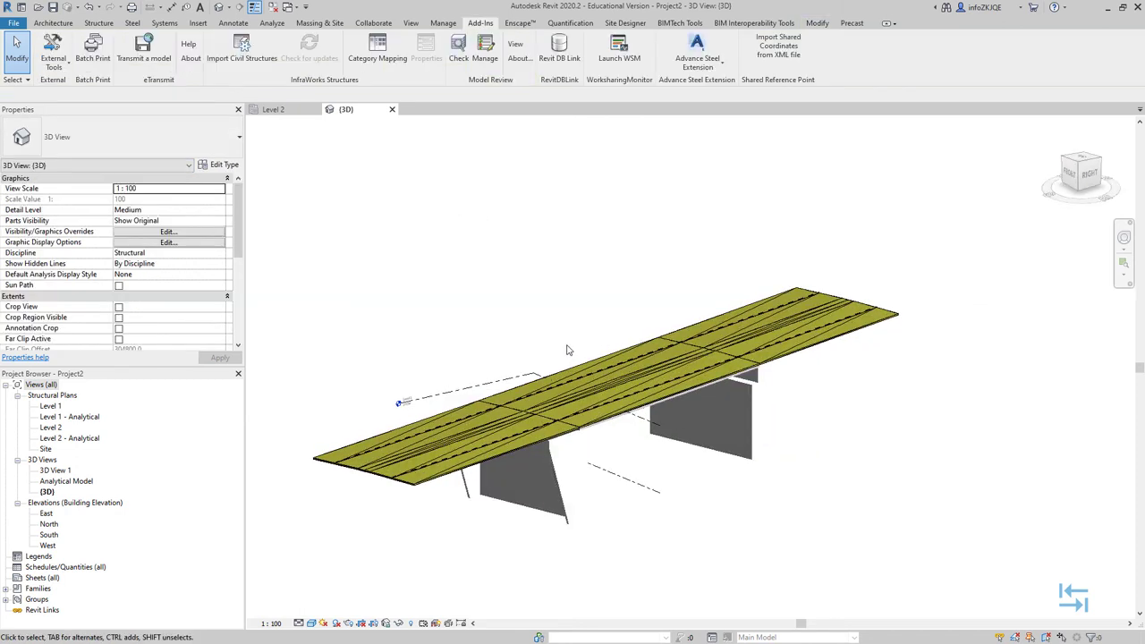
middle_click_drag(570, 351, 614, 306)
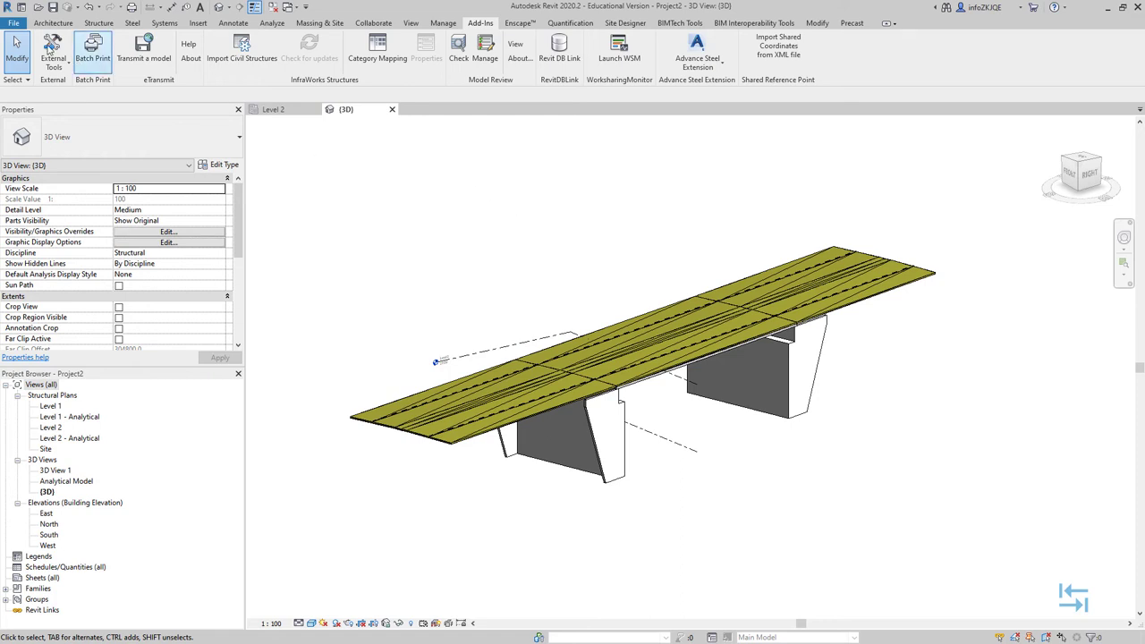
Start an IFC export named Ehitajate-tee-IFC2x3-GenericComponents.ifc, changing IFC4 to IFC2x3 in the name.
left_click(13, 23)
mouse_move(42, 195)
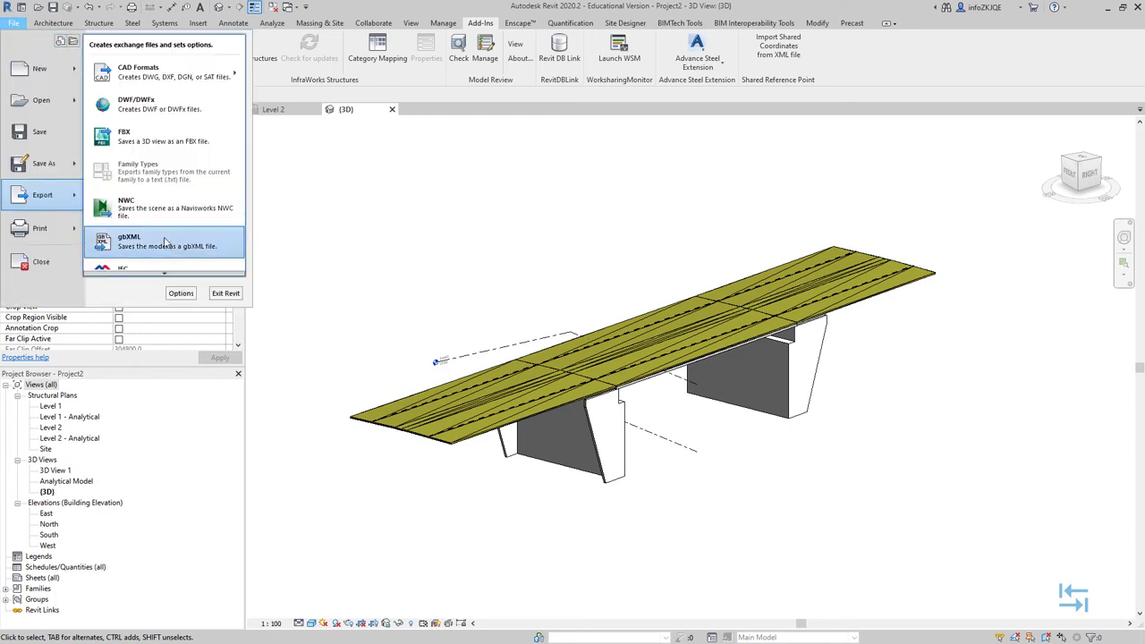
left_click(161, 250)
left_click(547, 340)
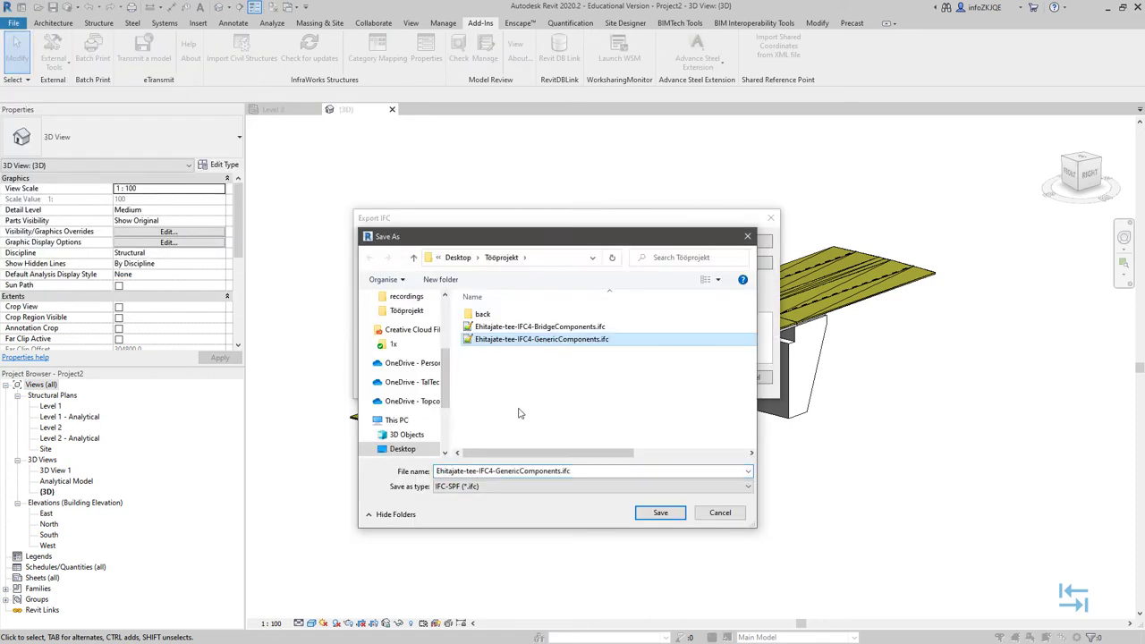
left_click(494, 471)
key("BackSpace")
type("2x3")
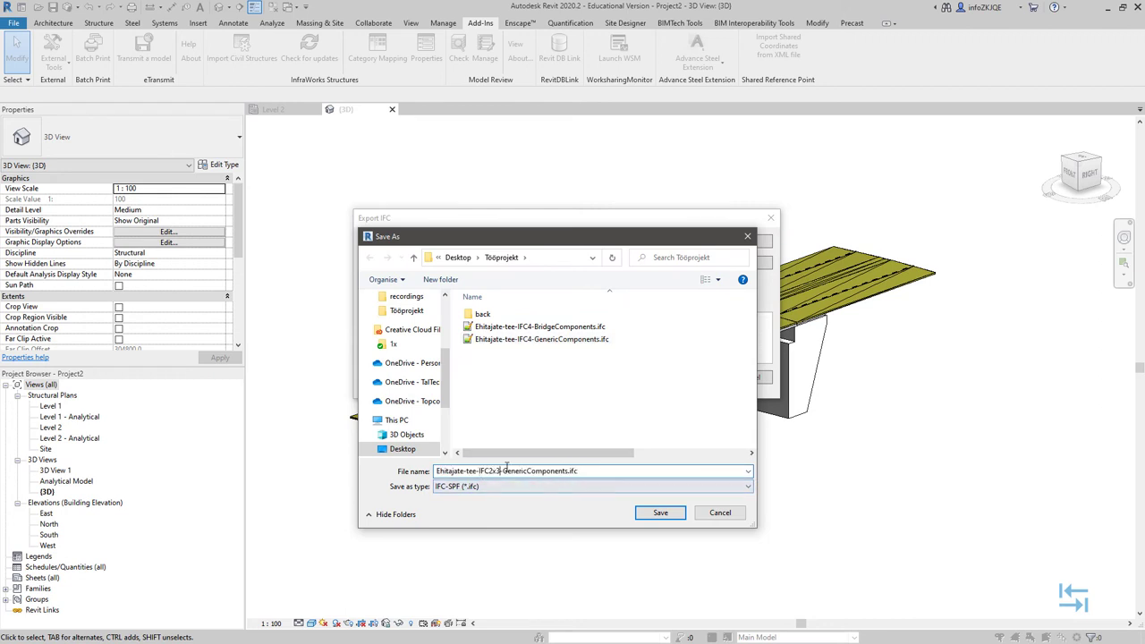
left_click(660, 513)
Set the export setup's IFC version to IFC 2x3 Coordination View 2.0 and run the export.
left_click(729, 271)
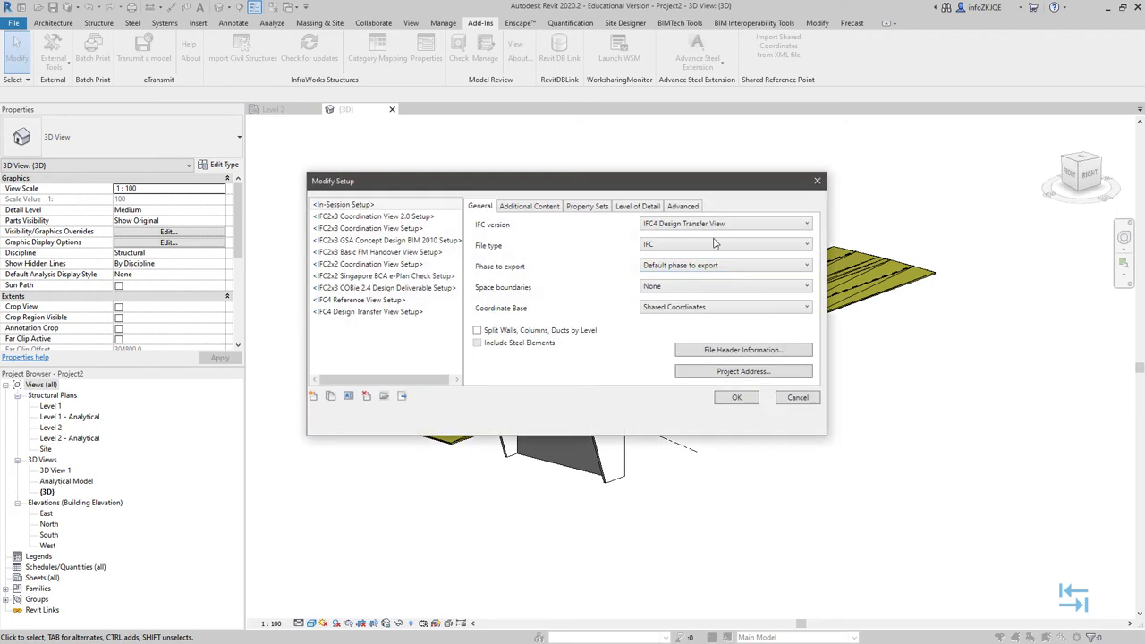
left_click(707, 223)
left_click(734, 260)
left_click(586, 207)
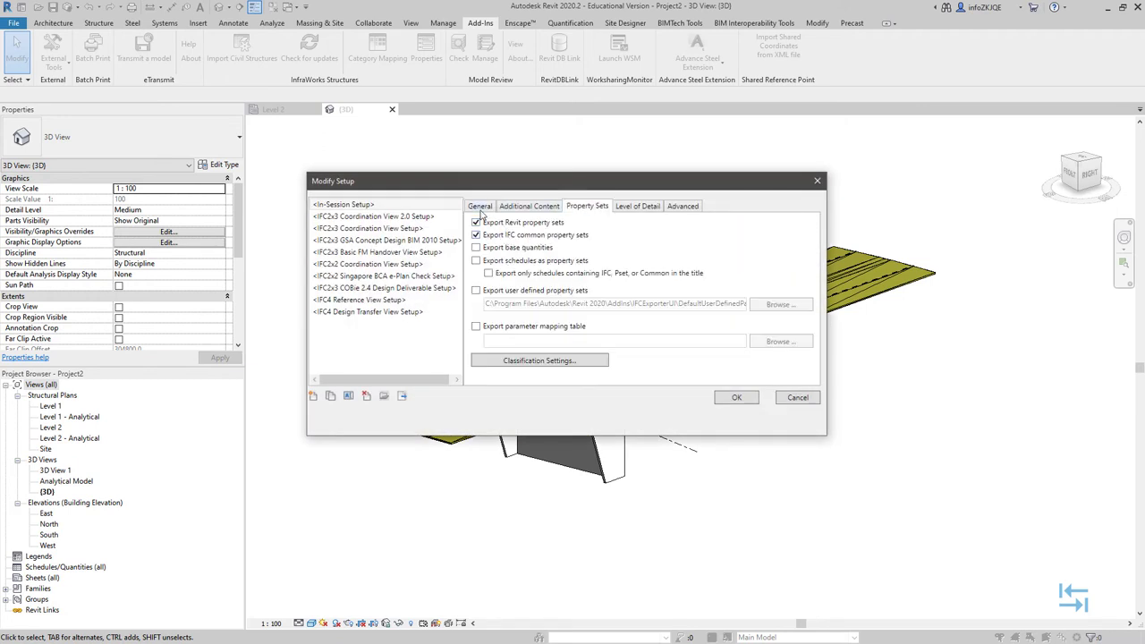
left_click(481, 206)
left_click(736, 397)
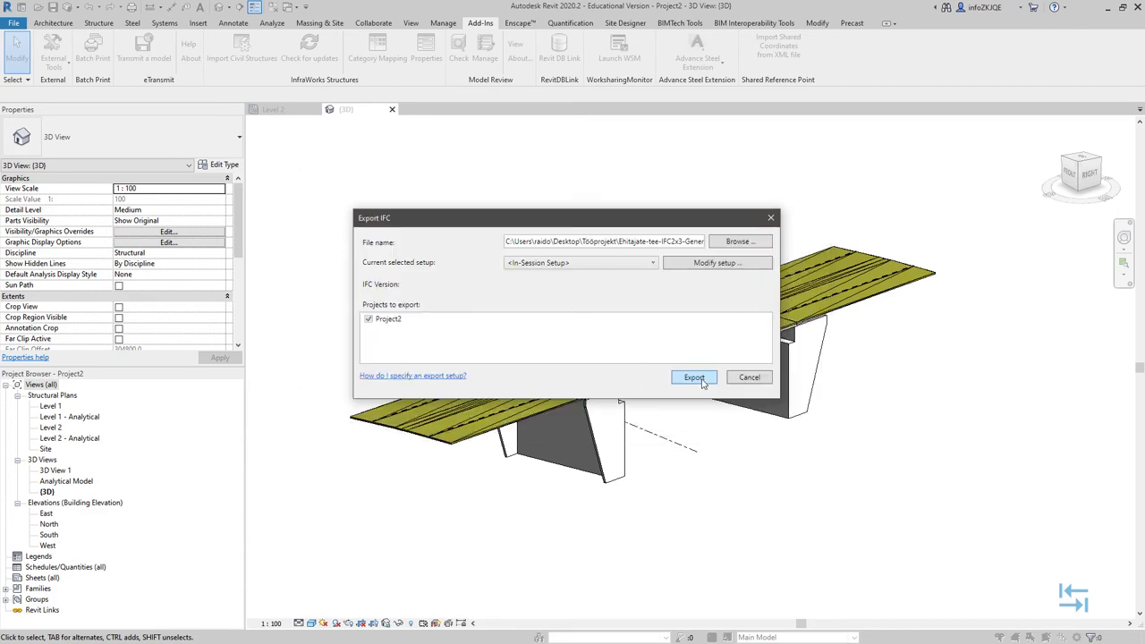
left_click(692, 447)
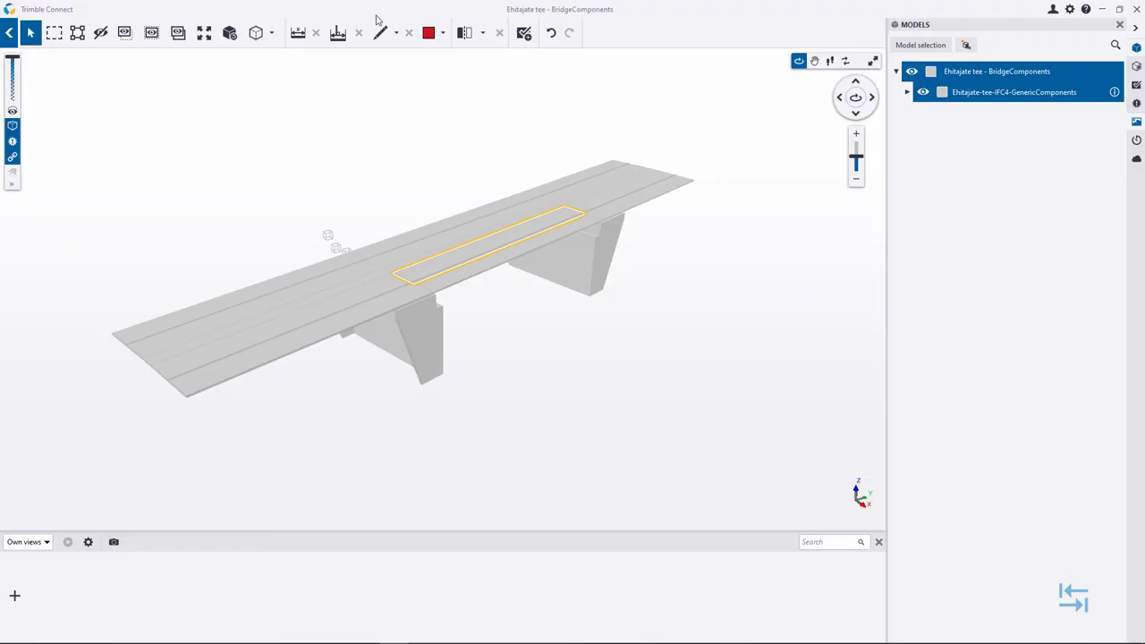
Remove the local IFC4 GenericComponents file from the Trimble Connect project.
left_click(9, 33)
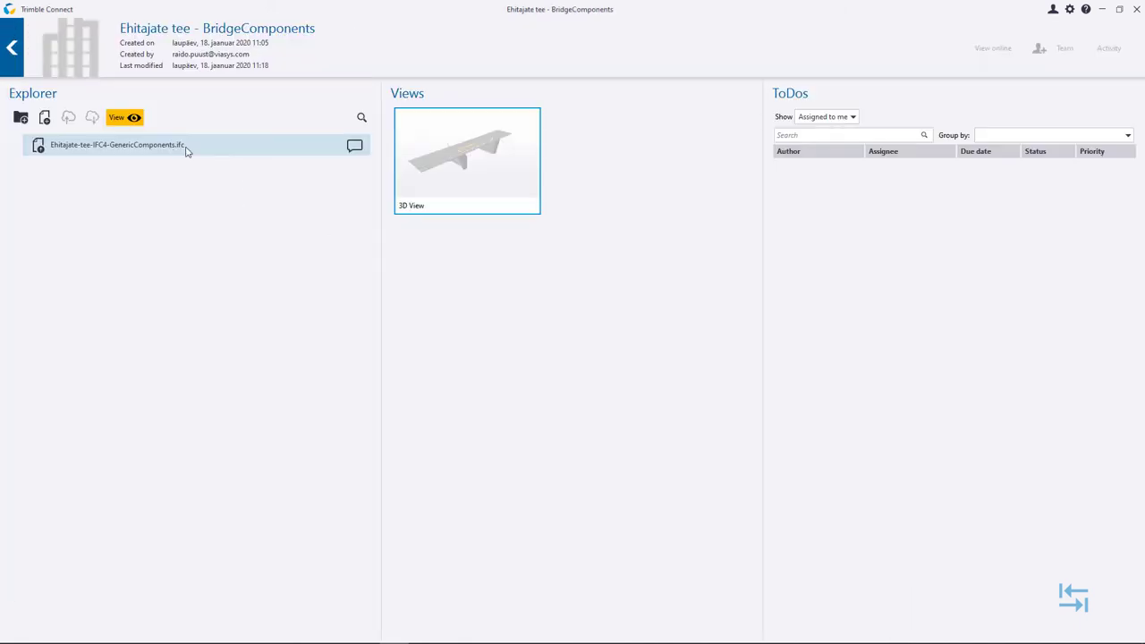
right_click(54, 146)
left_click(41, 189)
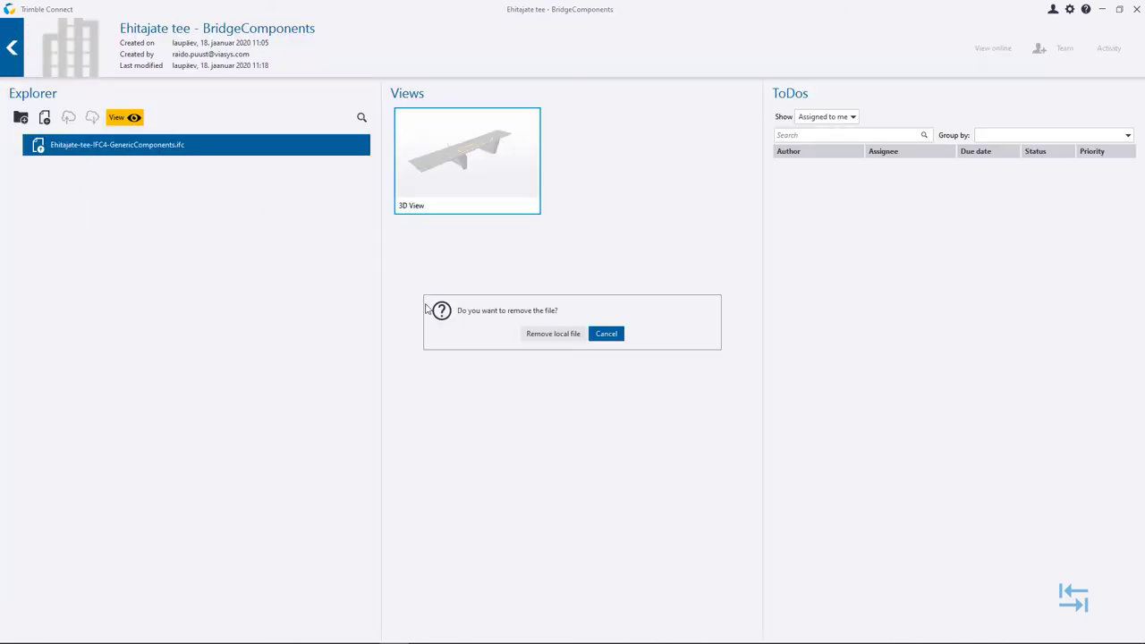
left_click(553, 334)
Add Ehitajate-tee-IFC2x3-GenericComponents.ifc to the project.
left_click(44, 117)
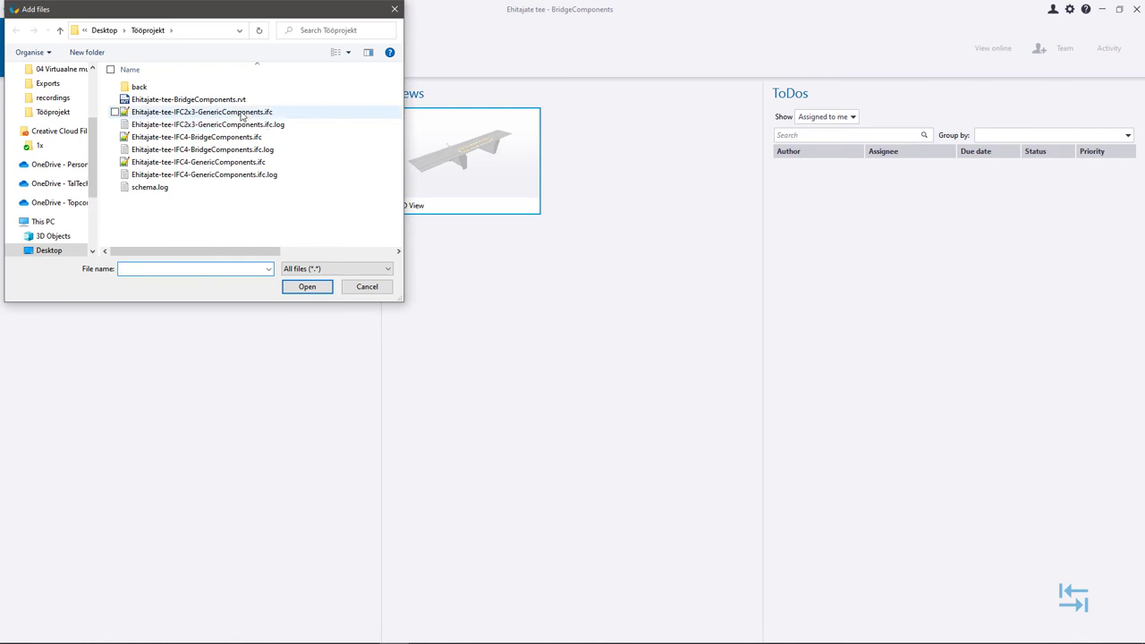
left_click(241, 115)
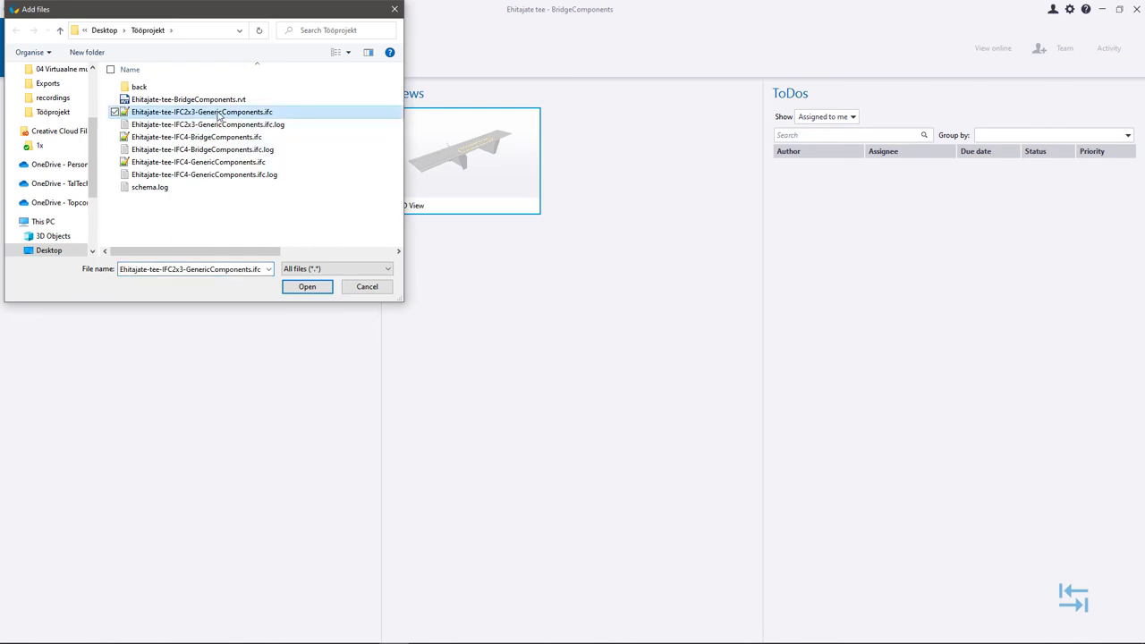
left_click(306, 287)
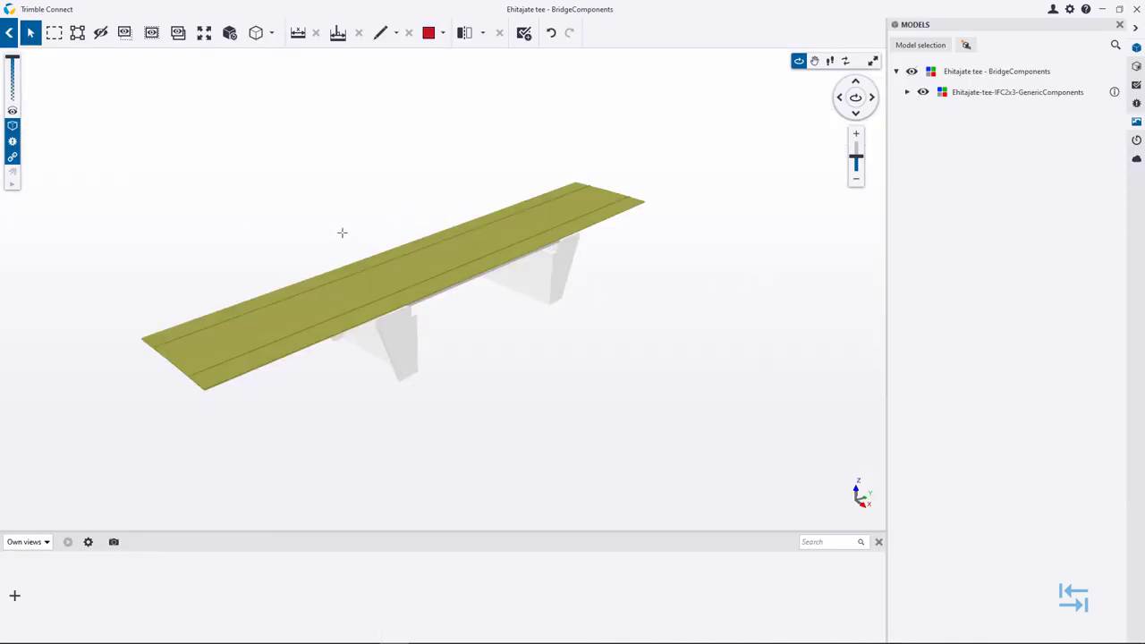
scroll(346, 259, "up", 5)
mouse_move(527, 317)
left_mouse_down()
mouse_move(522, 278)
mouse_move(594, 282)
left_mouse_up()
scroll(586, 344, "up", 3)
scroll(626, 335, "up", 3)
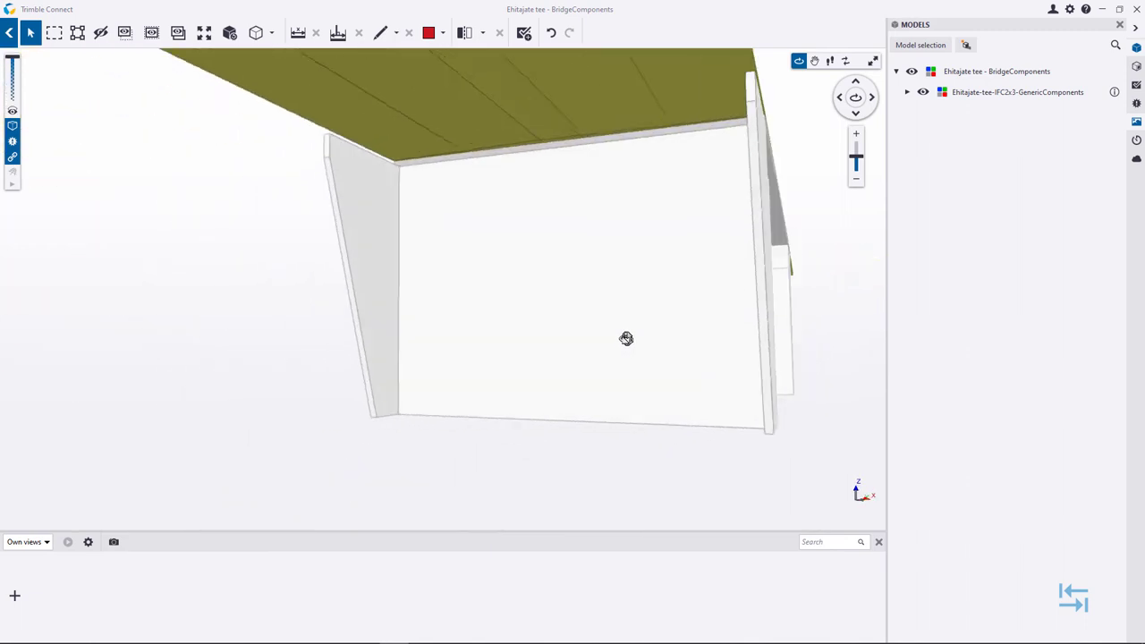
scroll(668, 335, "up", 3)
scroll(667, 335, "down", 3)
scroll(609, 294, "down", 2)
scroll(486, 297, "down", 3)
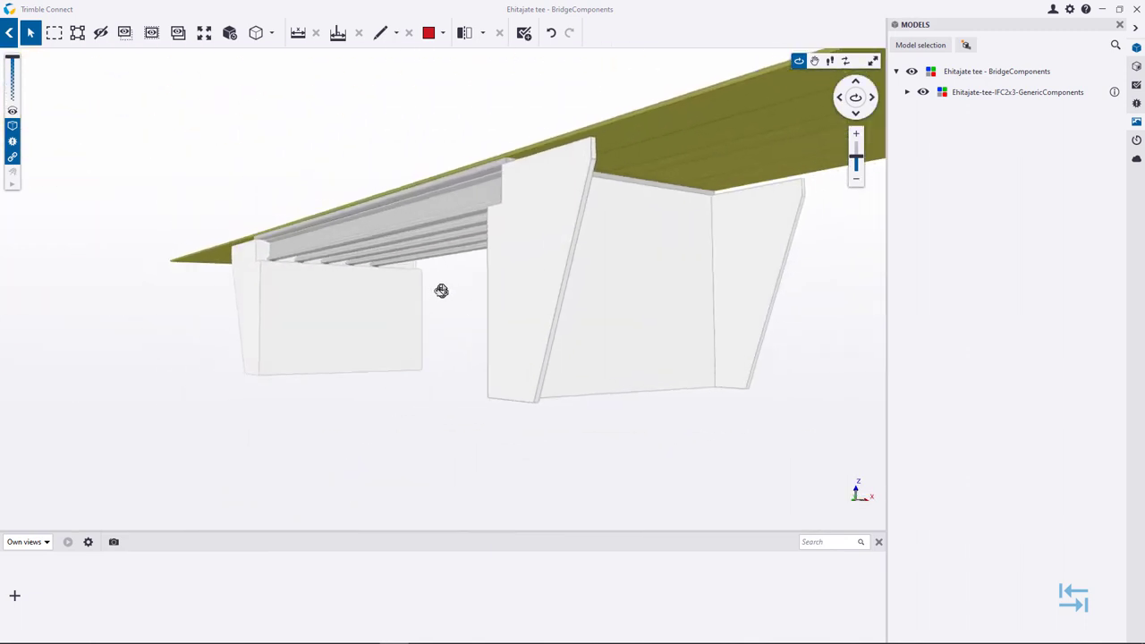
left_click_drag(441, 291, 450, 263)
scroll(307, 207, "up", 3)
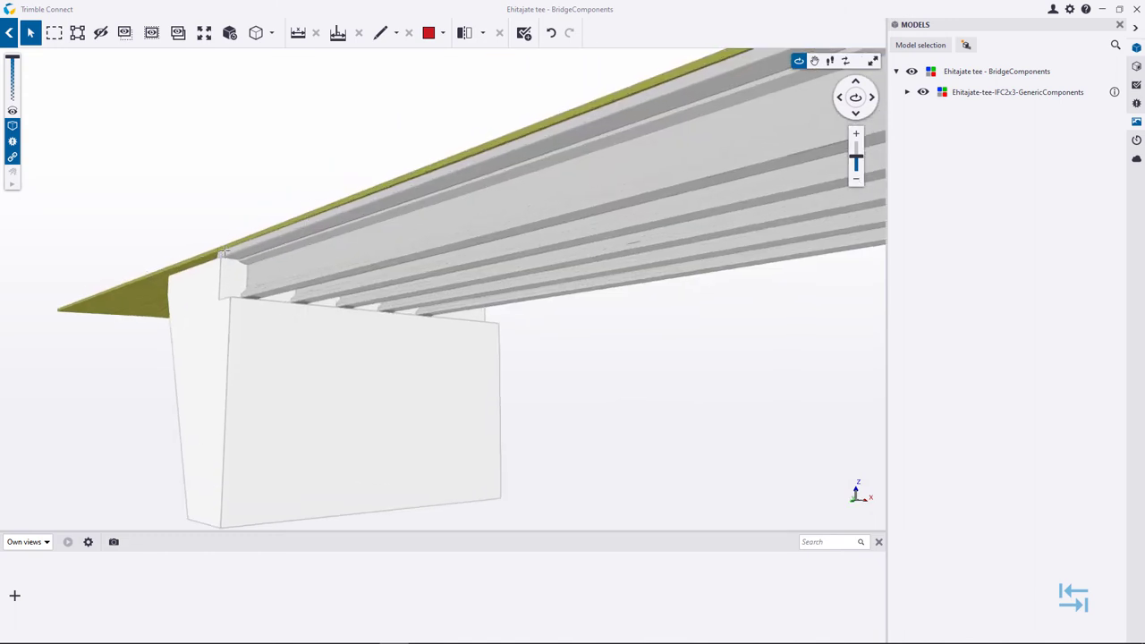
scroll(588, 439, "down", 5)
mouse_move(590, 447)
left_mouse_down()
mouse_move(566, 427)
mouse_move(583, 432)
mouse_move(366, 448)
left_mouse_up()
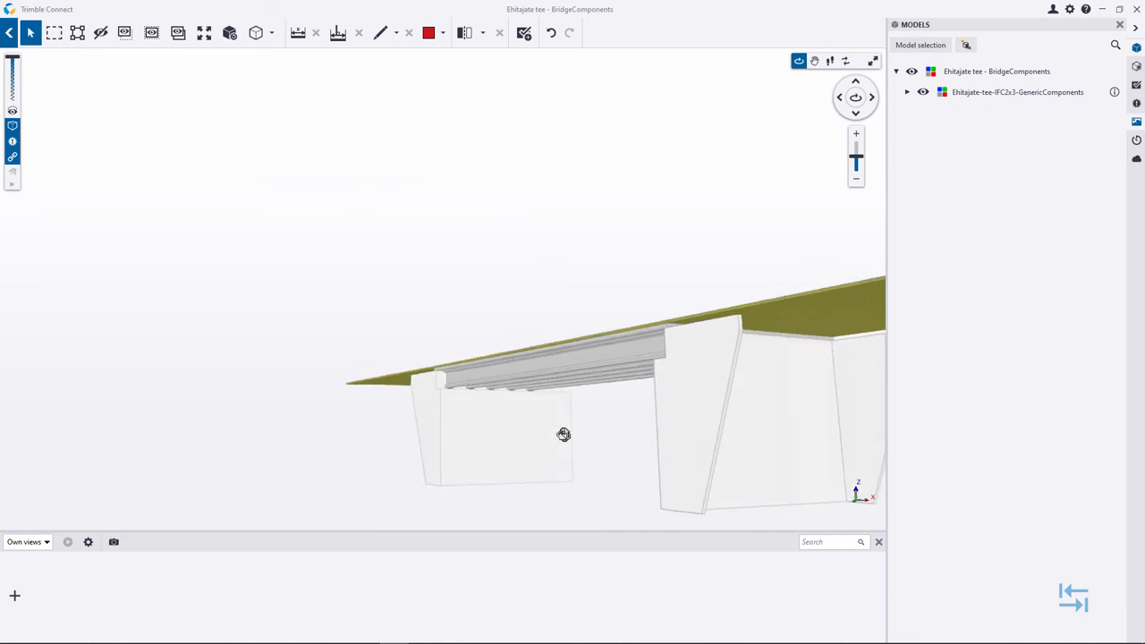
scroll(519, 403, "down", 5)
scroll(542, 409, "down", 2)
mouse_move(542, 409)
left_mouse_down()
mouse_move(552, 452)
mouse_move(653, 401)
left_mouse_up()
scroll(653, 401, "up", 2)
scroll(537, 345, "up", 2)
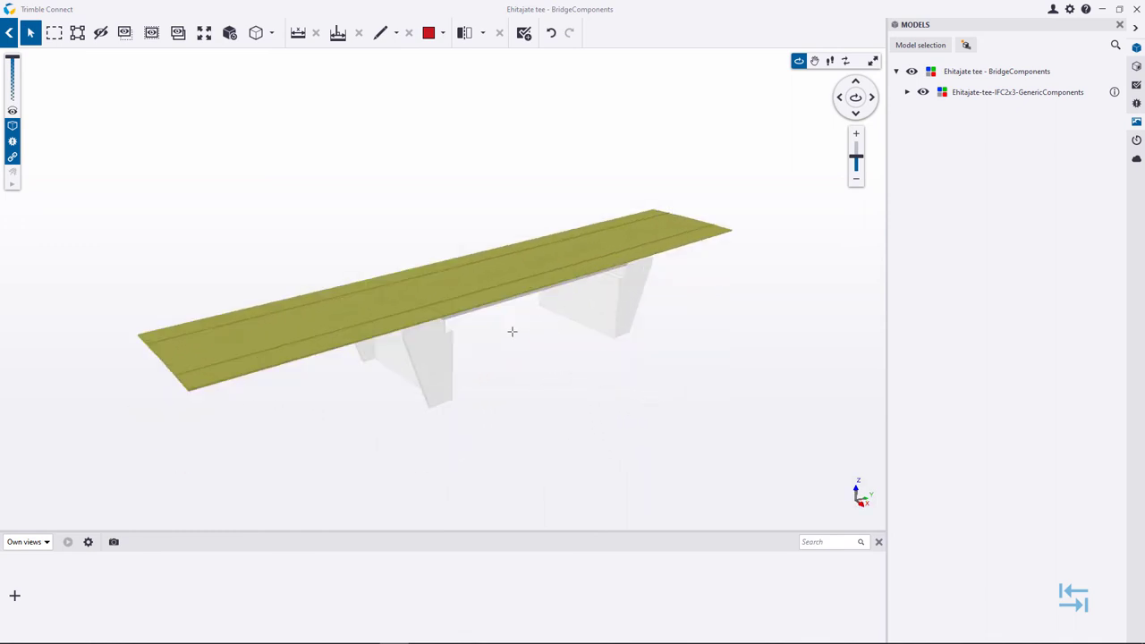
scroll(496, 347, "up", 2)
scroll(497, 347, "down", 1)
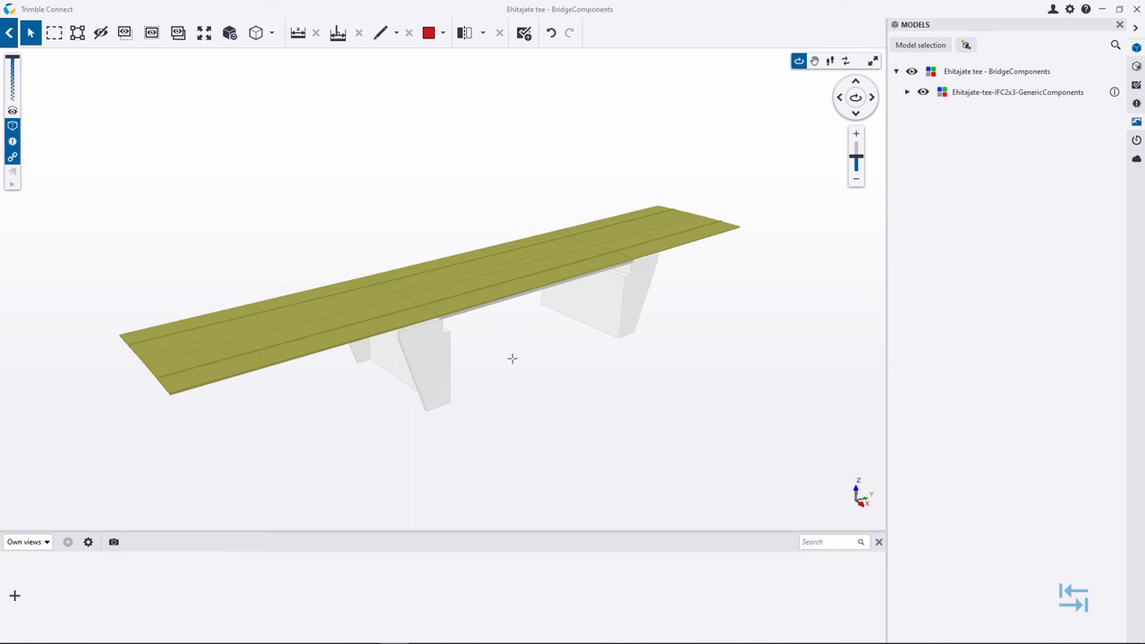
mouse_move(477, 382)
left_mouse_down()
mouse_move(493, 384)
mouse_move(480, 366)
mouse_move(524, 351)
left_mouse_up()
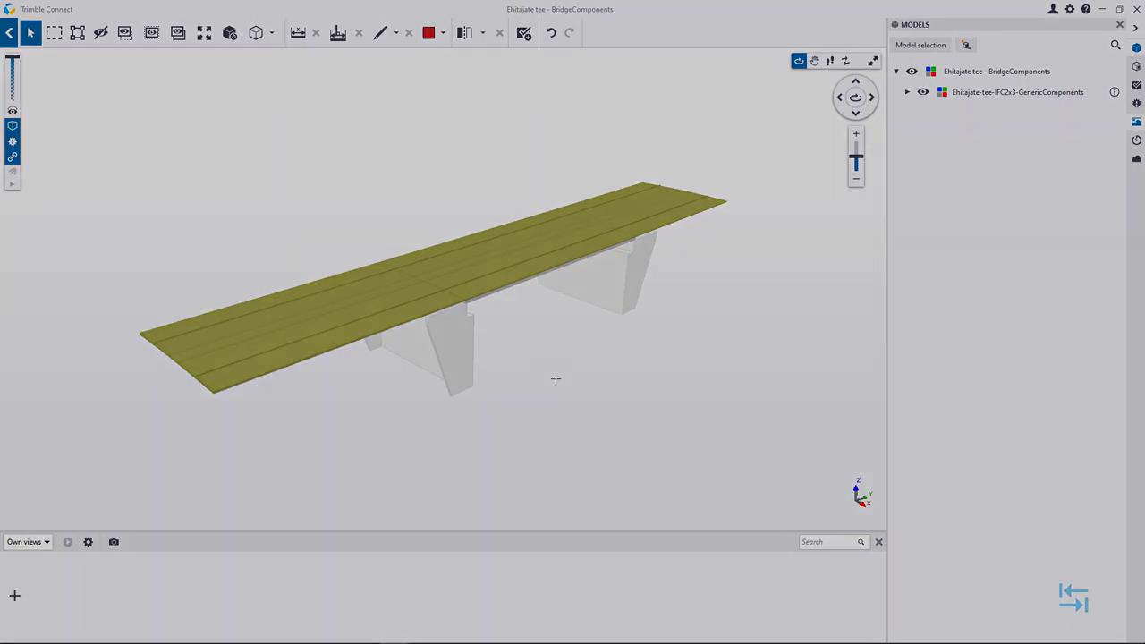
key("alt+Tab")
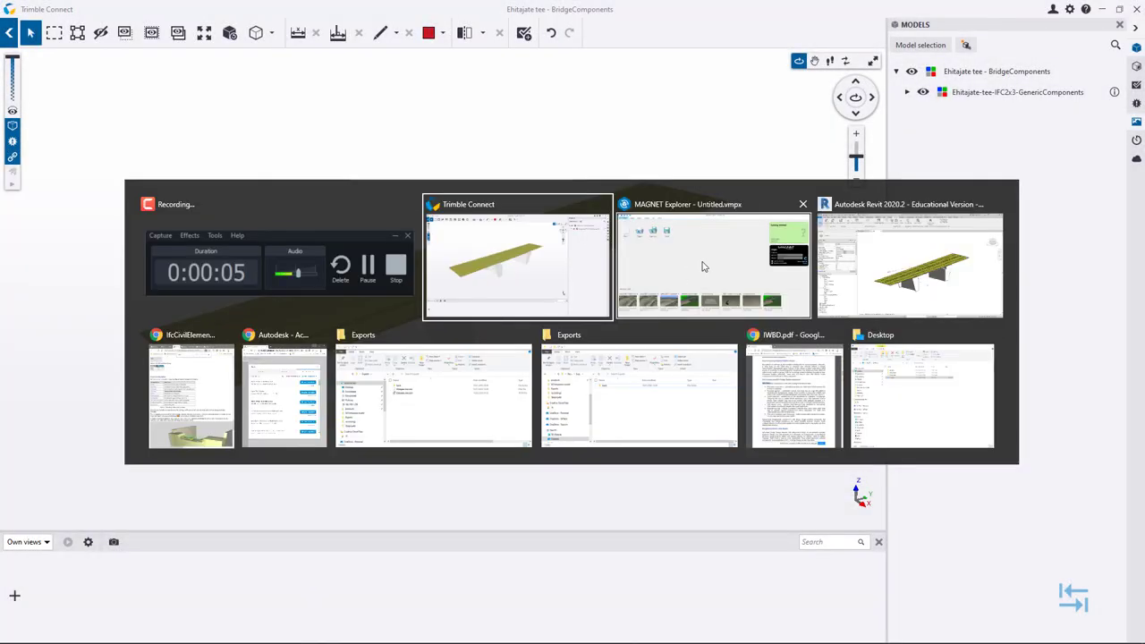
Maximize MAGNET Explorer and start Import File from the Explore workspace for the IFC4 GenericComponents file.
left_click(693, 266)
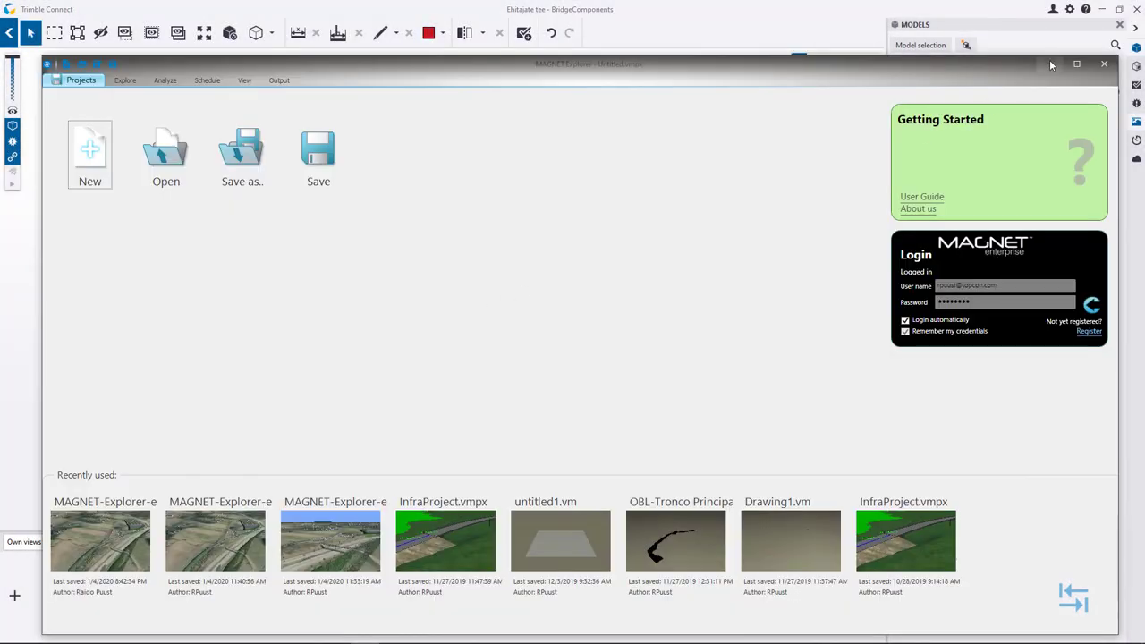
left_click(1076, 63)
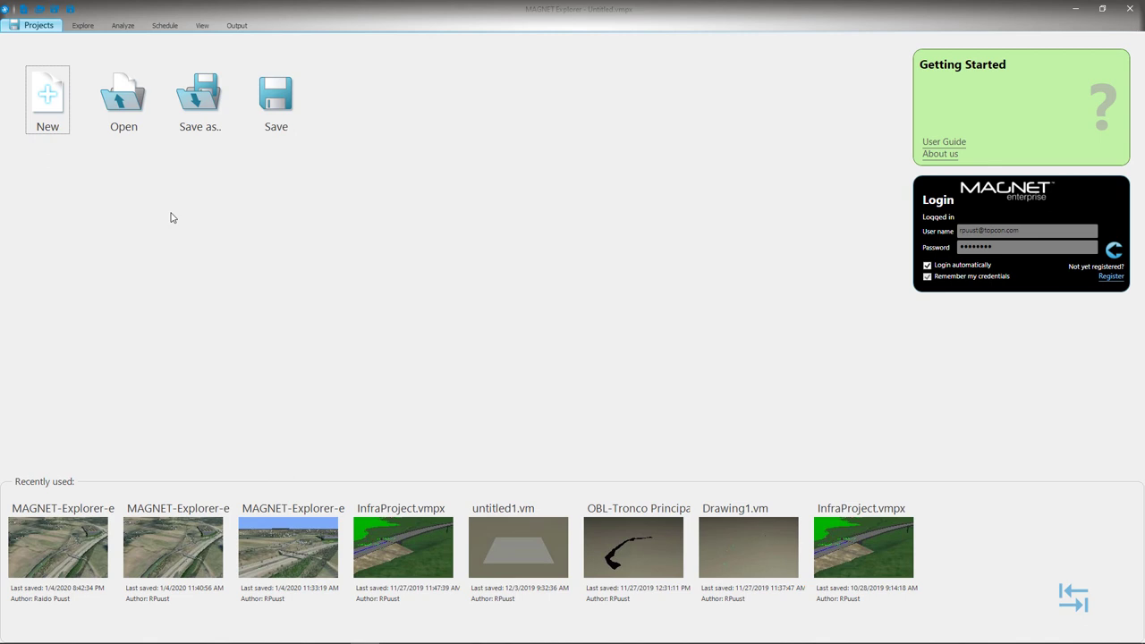
left_click(83, 25)
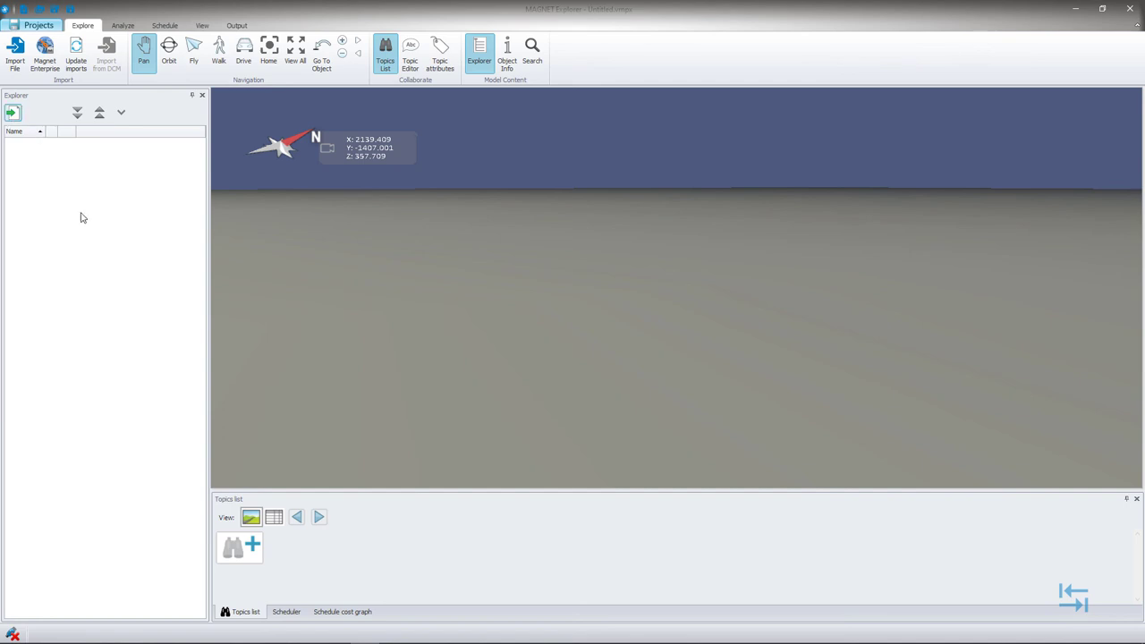
left_click(13, 114)
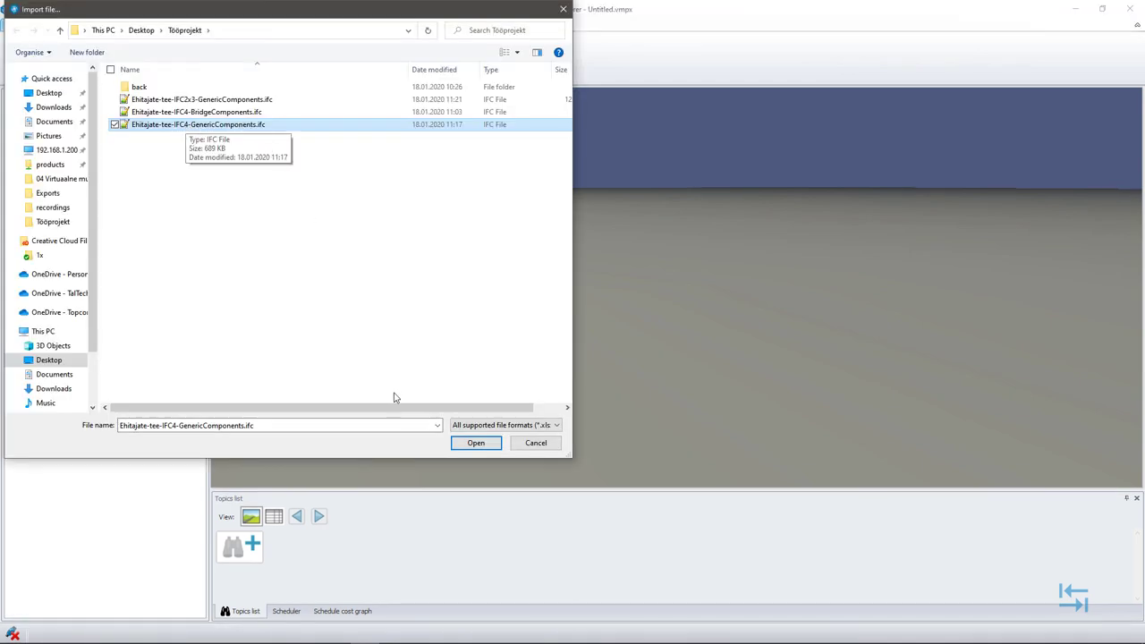
Import Ehitajate-tee-IFC4-GenericComponents.ifc with the default IFCPlugin settings and orbit around the loaded bridge.
left_click(475, 443)
left_click(359, 285)
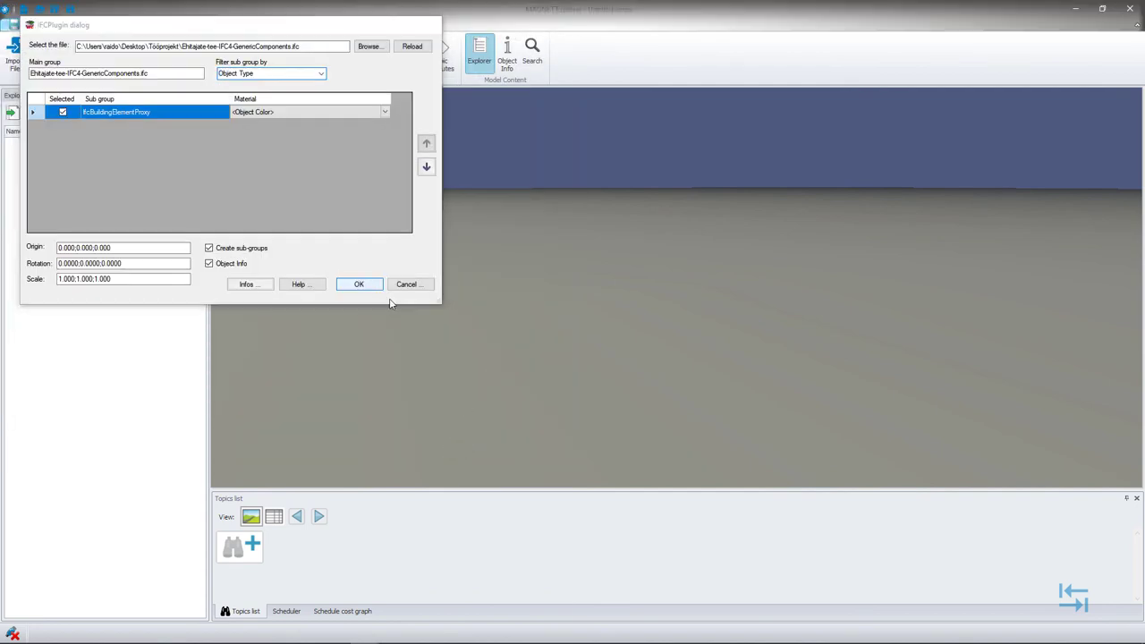
mouse_move(736, 312)
middle_mouse_down()
mouse_move(750, 333)
mouse_move(959, 332)
middle_mouse_up()
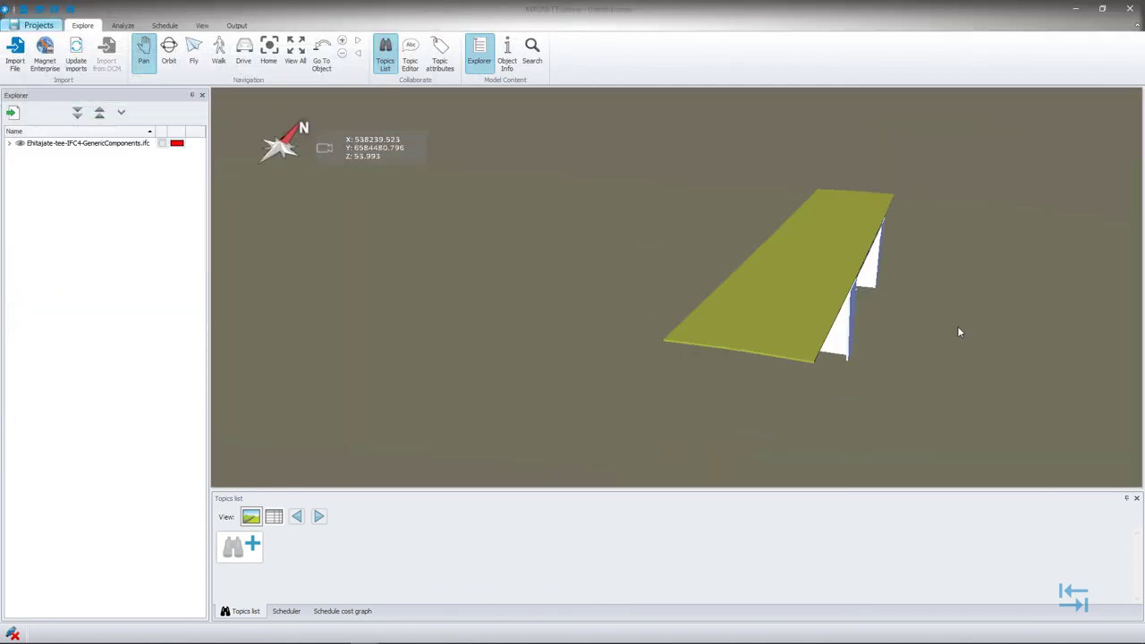
middle_click_drag(875, 332, 939, 311)
mouse_move(722, 312)
left_mouse_down()
mouse_move(719, 256)
mouse_move(614, 266)
mouse_move(603, 159)
mouse_move(635, 369)
mouse_move(604, 258)
mouse_move(633, 294)
mouse_move(659, 281)
mouse_move(723, 322)
left_mouse_up()
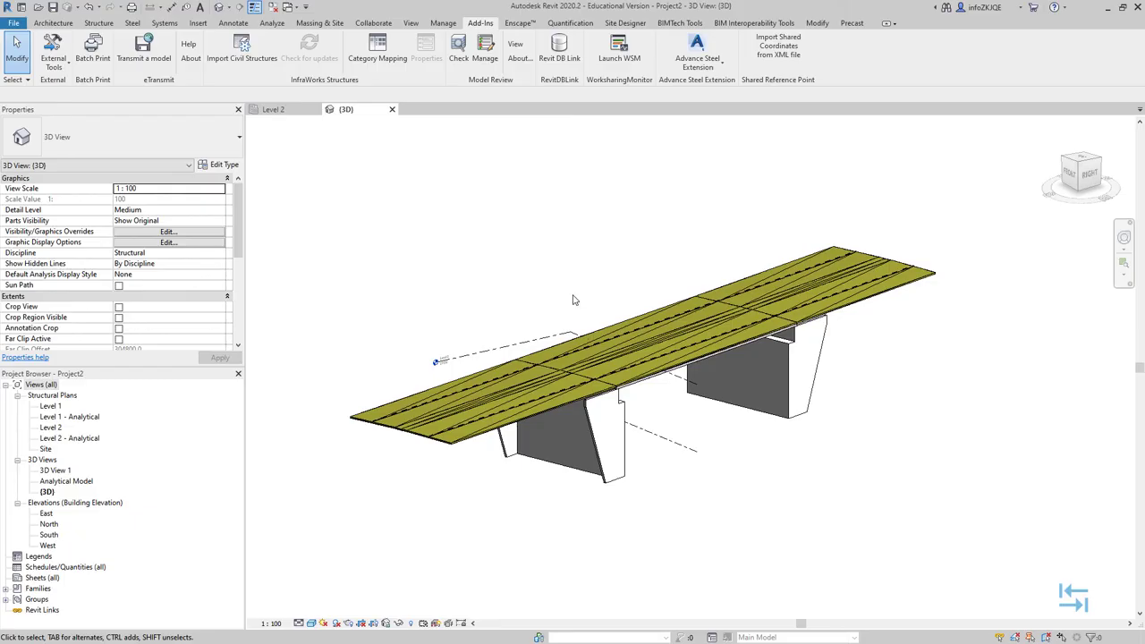
left_click(612, 452)
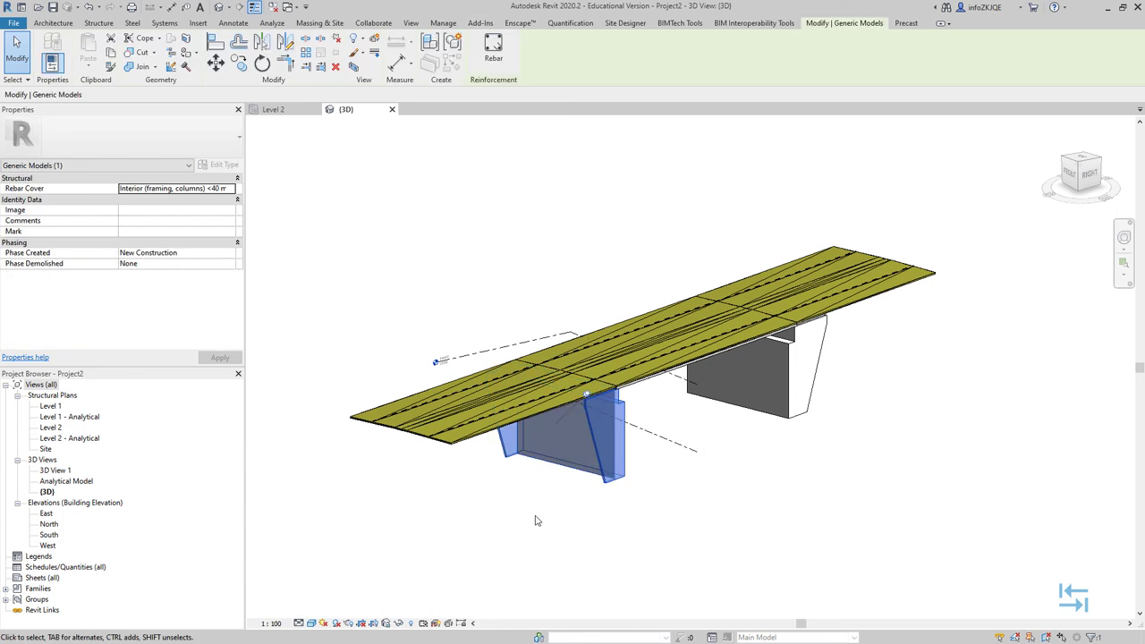
left_click(535, 521)
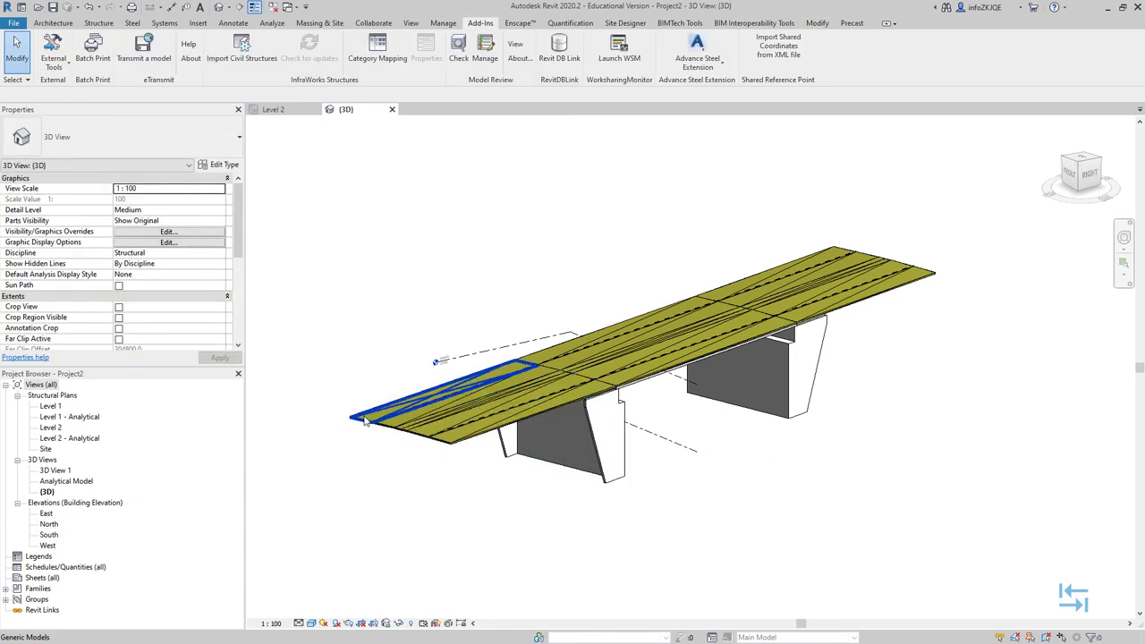
left_click(581, 480)
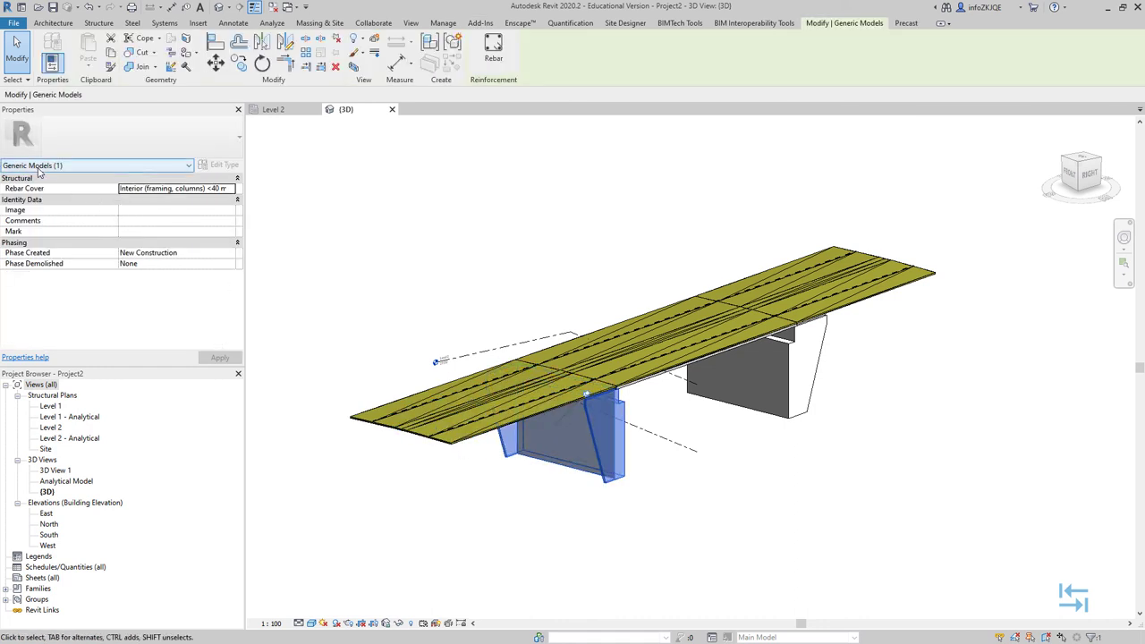
left_click(521, 213)
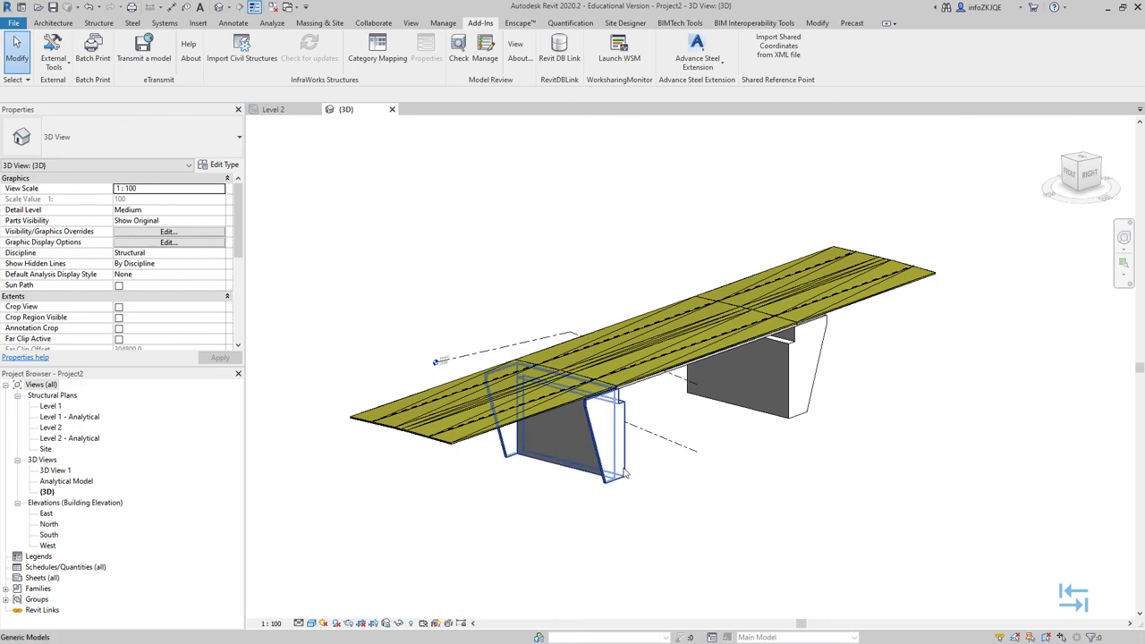